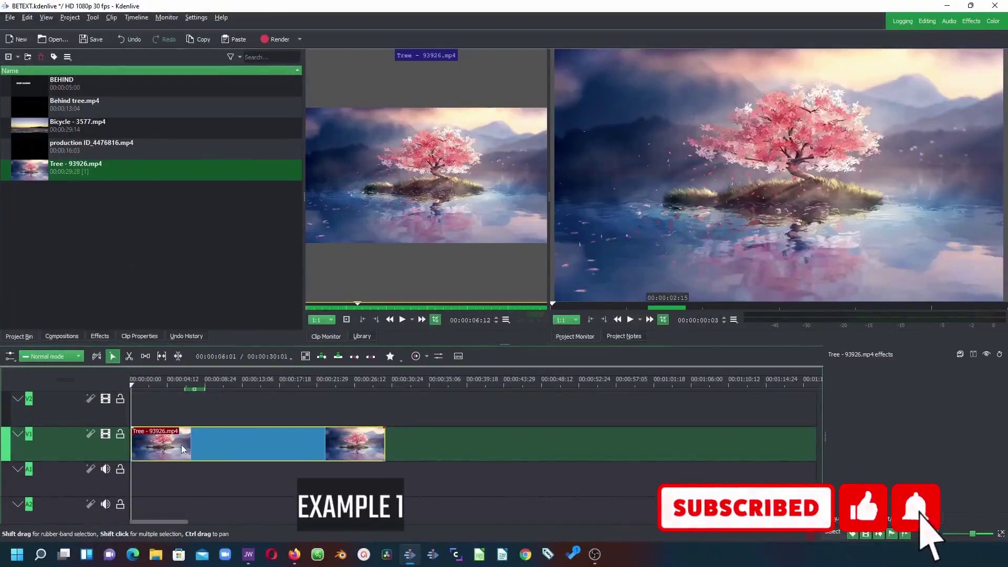
Duplicate the Tree - 93926.mp4 clip from V1 onto track V2 and align the copy to the start of the timeline.
right_click(215, 450)
mouse_move(215, 449)
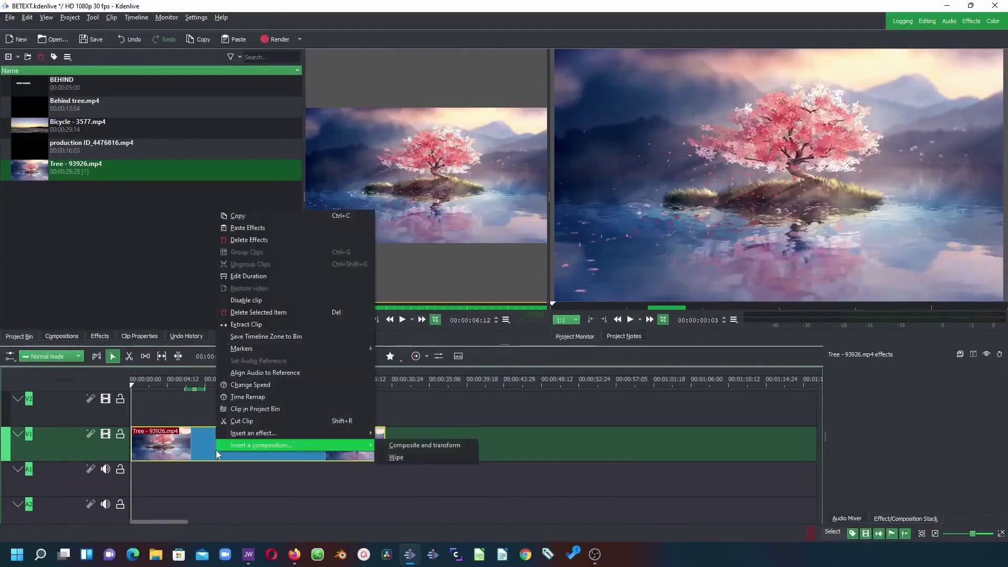
click(244, 219)
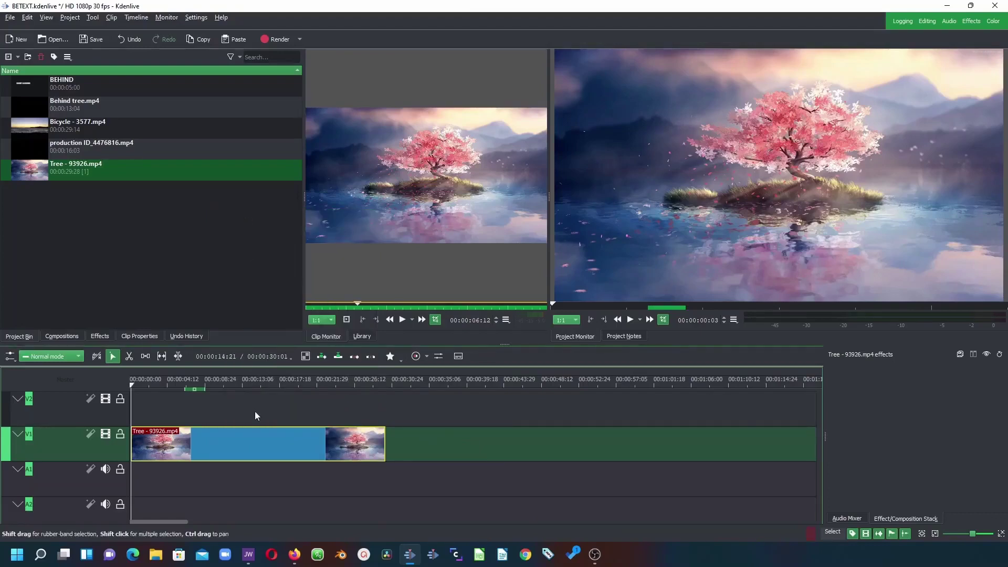
right_click(255, 415)
click(292, 420)
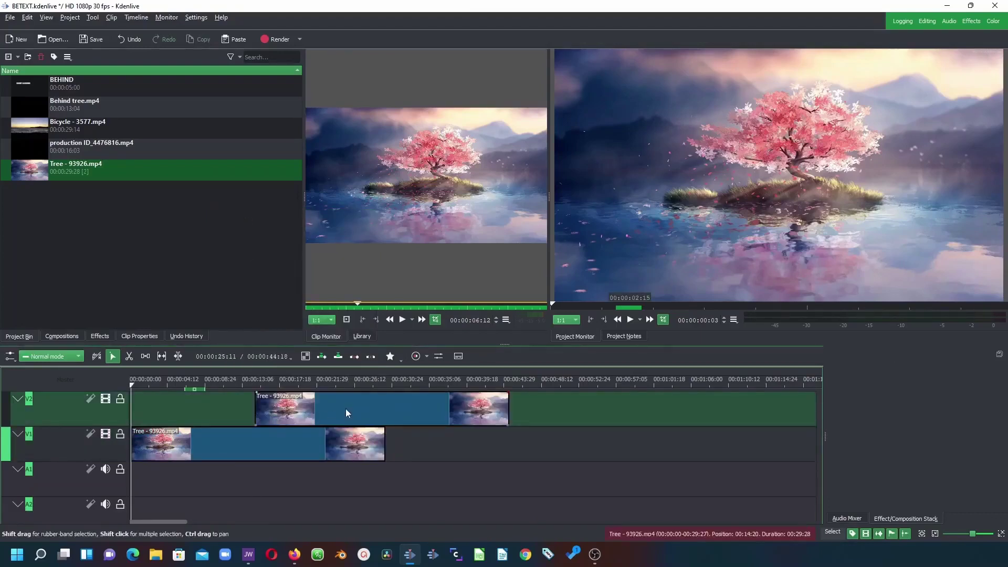
drag(345, 409, 80, 396)
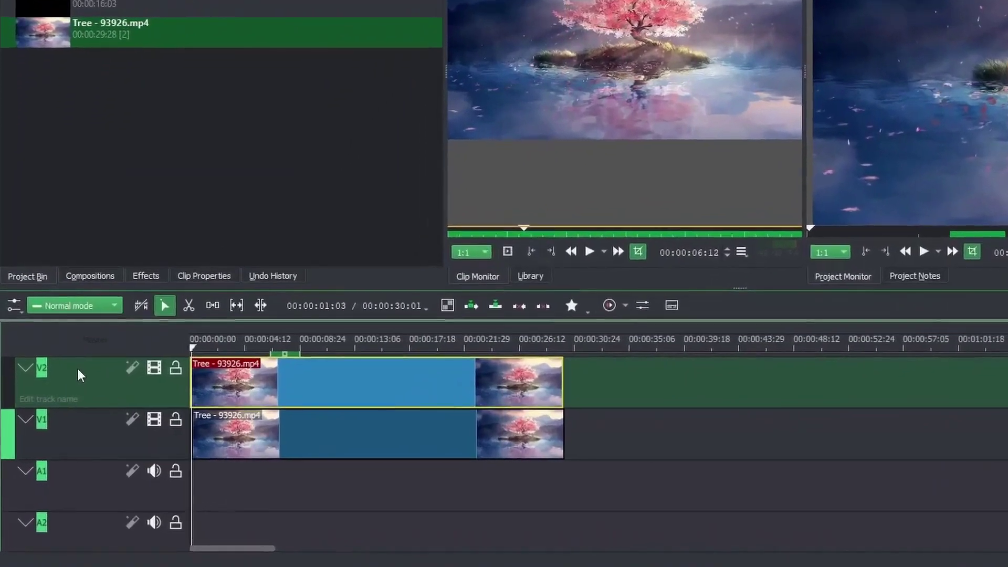
Insert one video track above V2 and move the upper tree clip onto the new track V3.
right_click(53, 398)
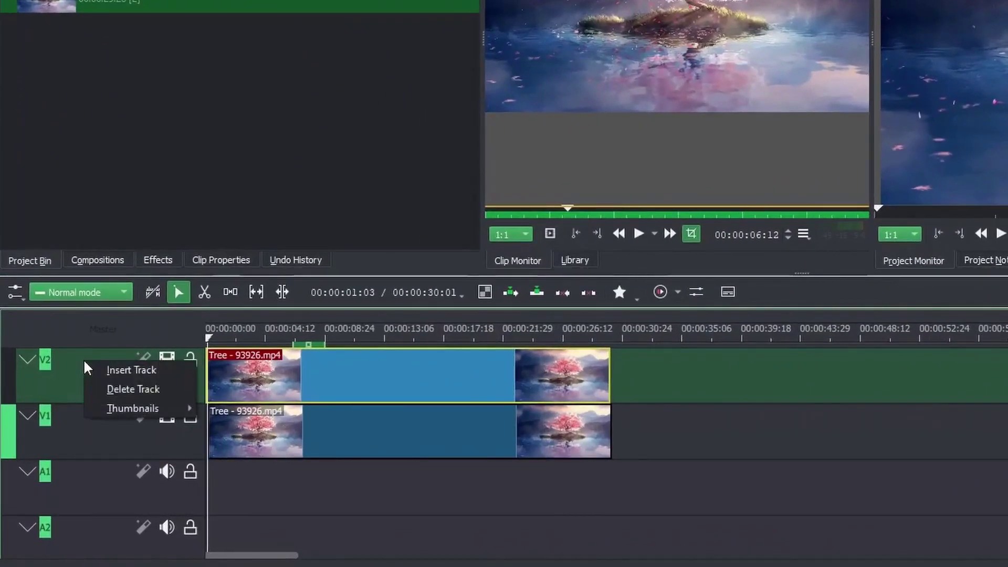
click(103, 369)
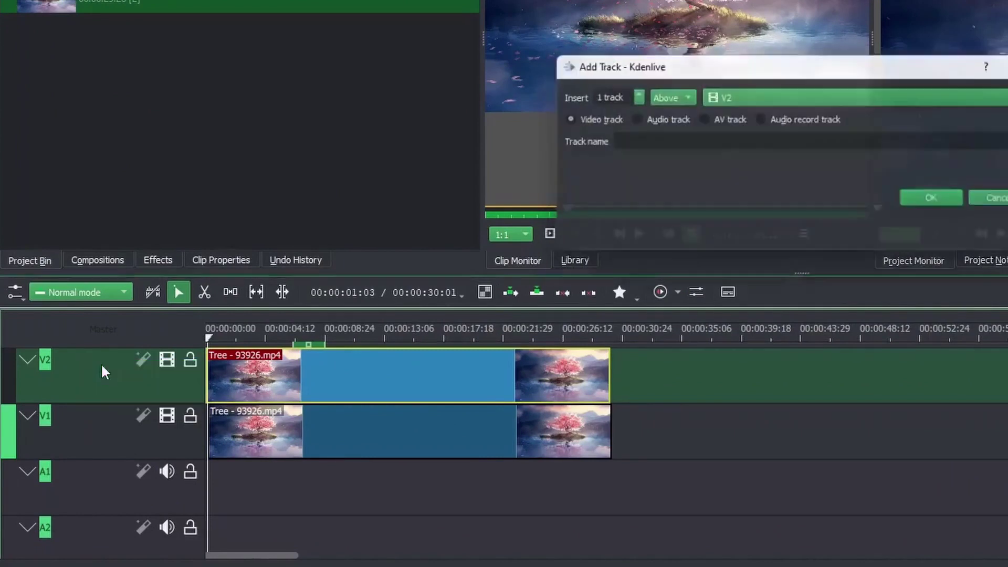
click(667, 94)
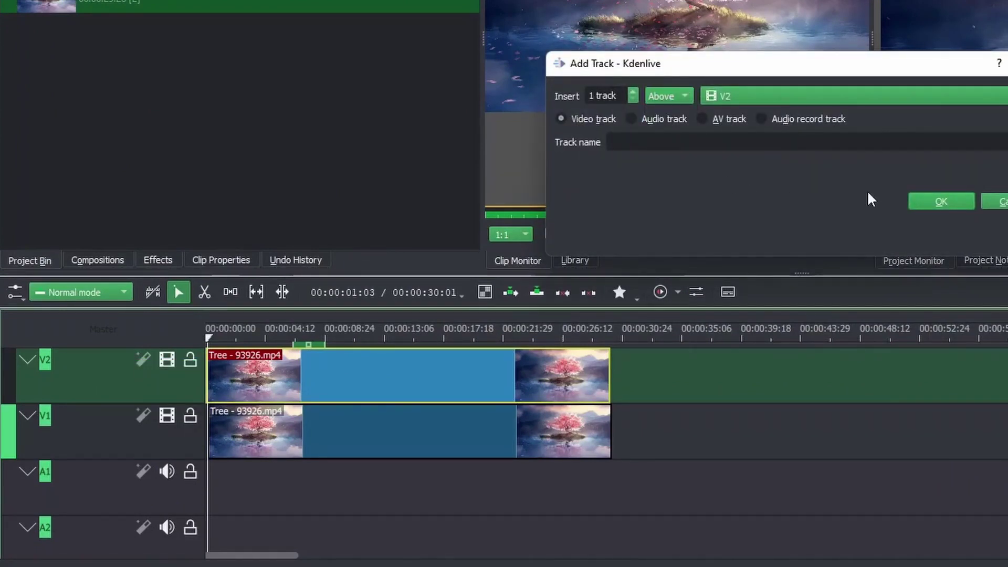
click(940, 201)
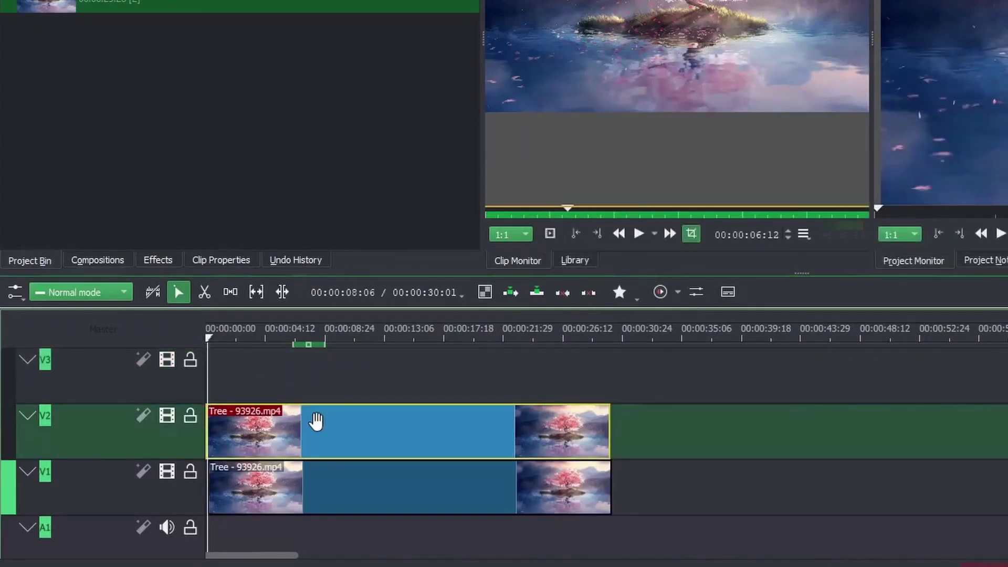
drag(315, 420, 316, 377)
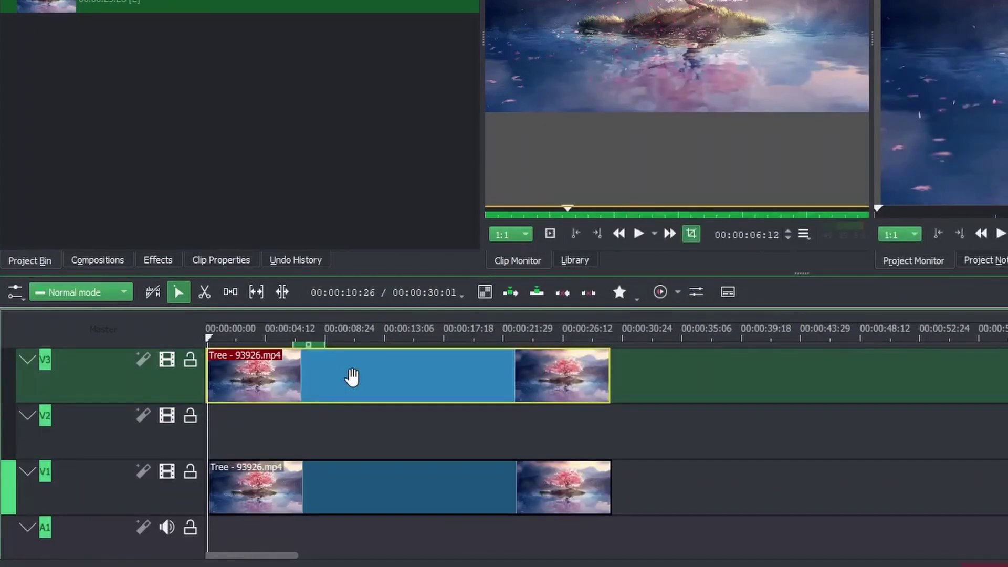
click(391, 494)
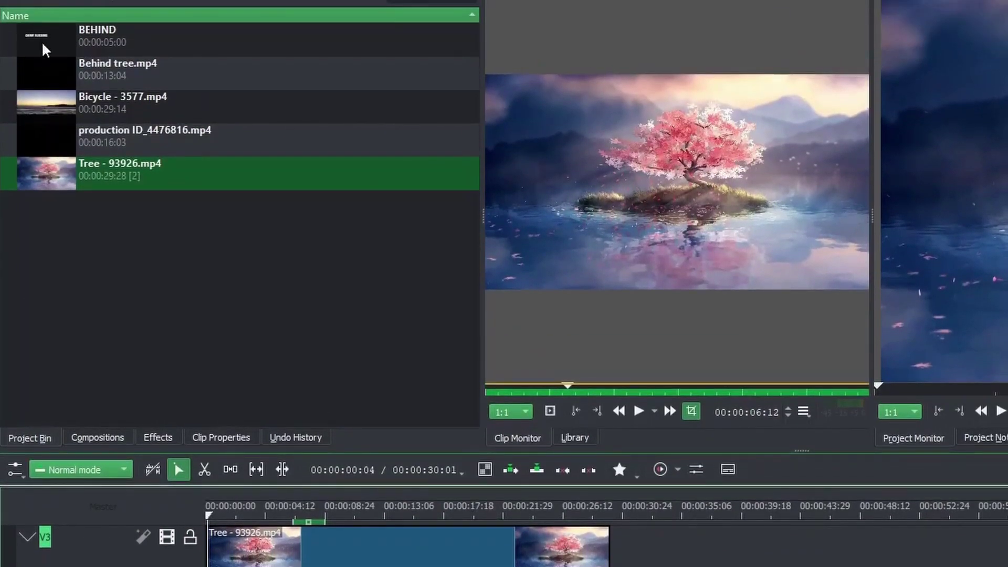
Place the BEHIND title on V2 for the full length of the tree clip and shift the V3 clip later to uncover it.
drag(43, 32, 609, 421)
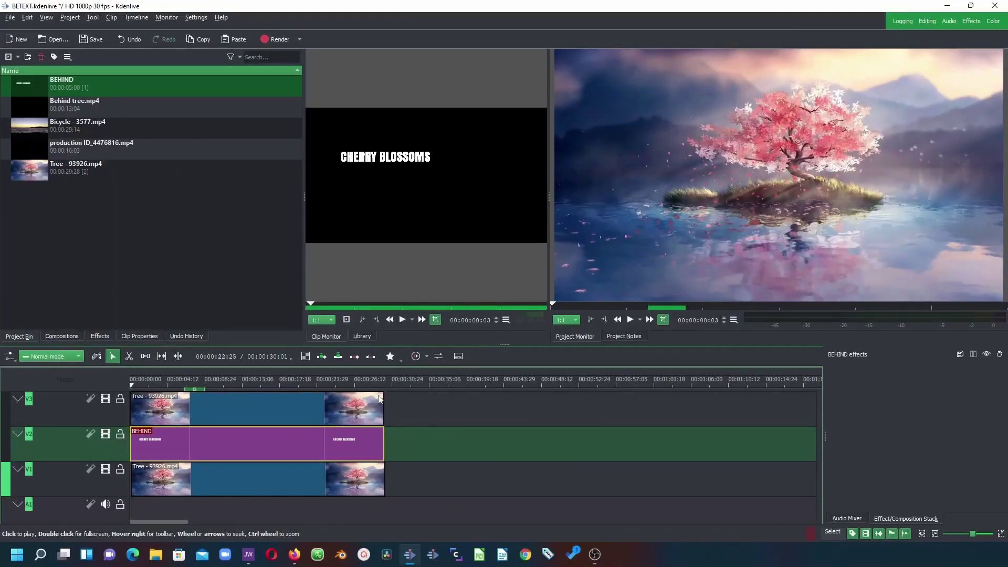
drag(211, 415, 446, 415)
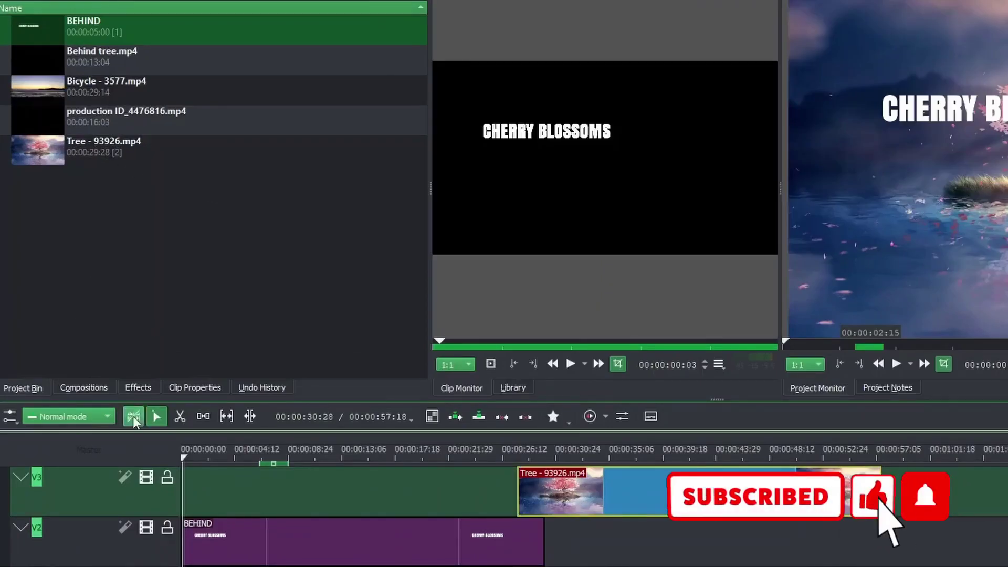
Apply the Transform effect to the BEHIND title and set its position to X -132 and Y 184.
click(135, 388)
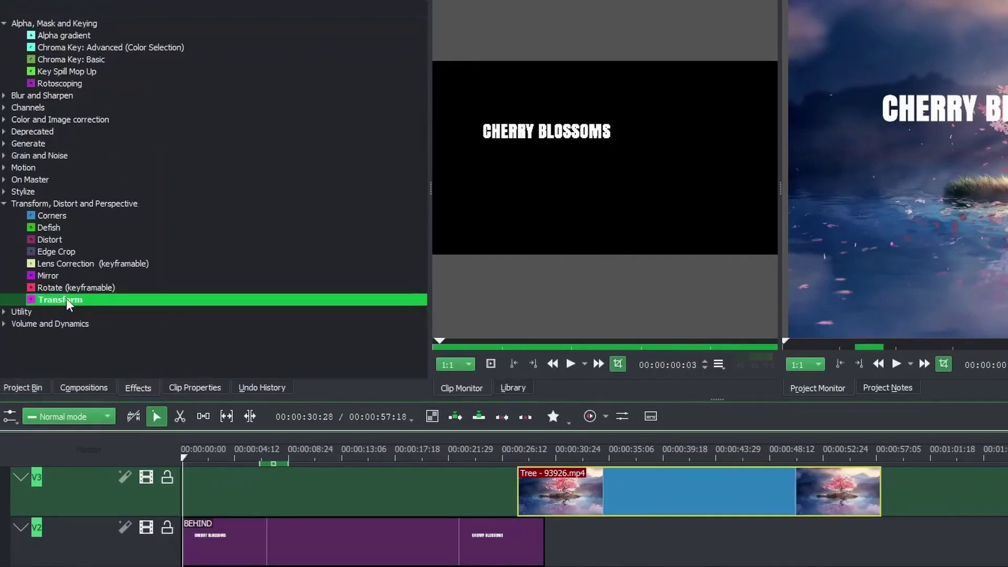
drag(66, 299, 294, 539)
click(294, 539)
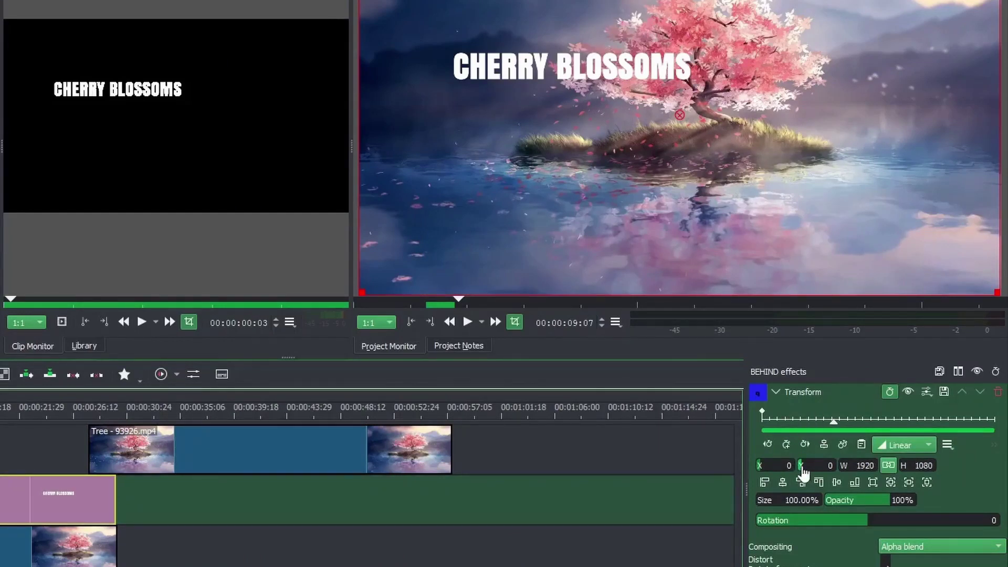
drag(803, 475, 940, 462)
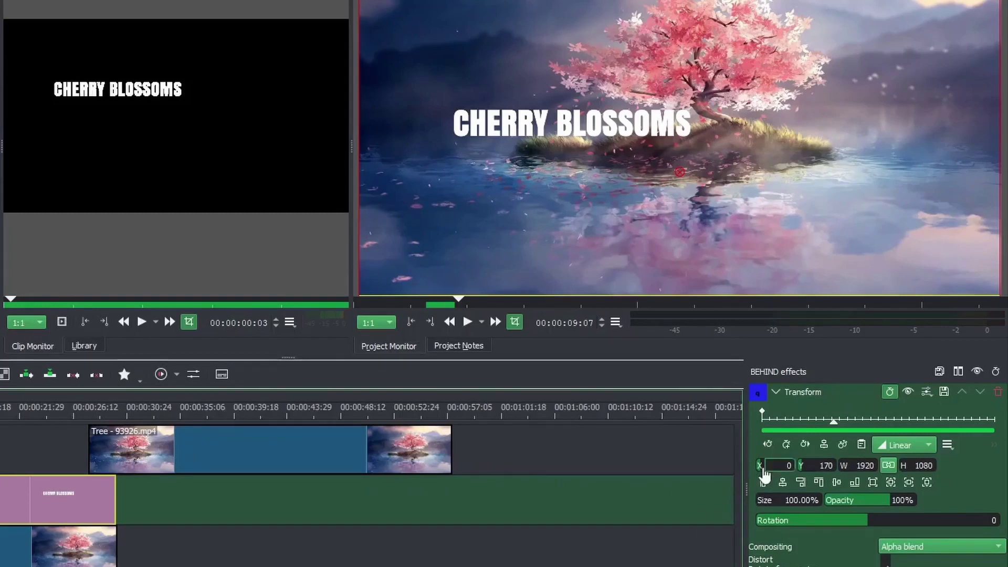
drag(756, 473, 656, 482)
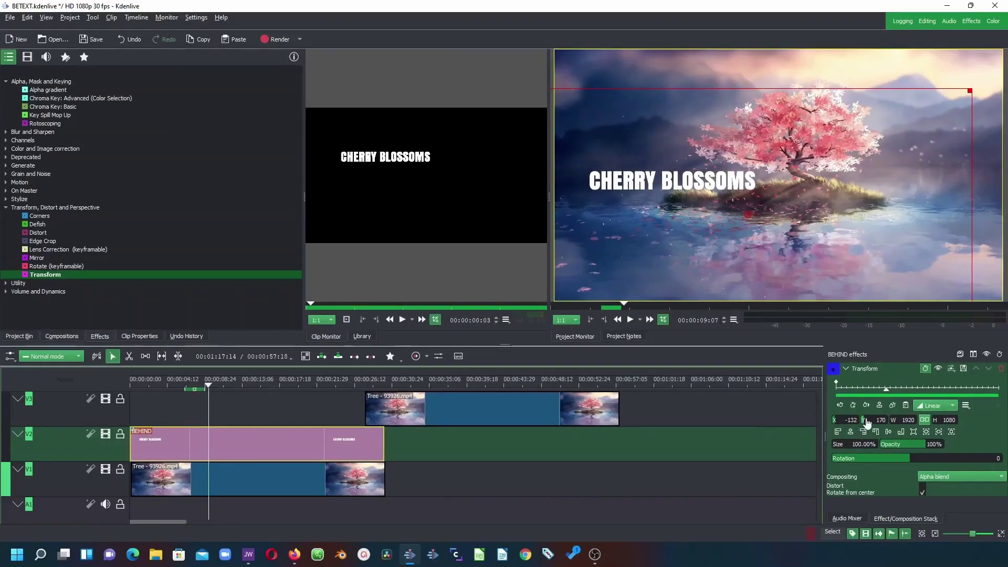
drag(867, 423, 875, 421)
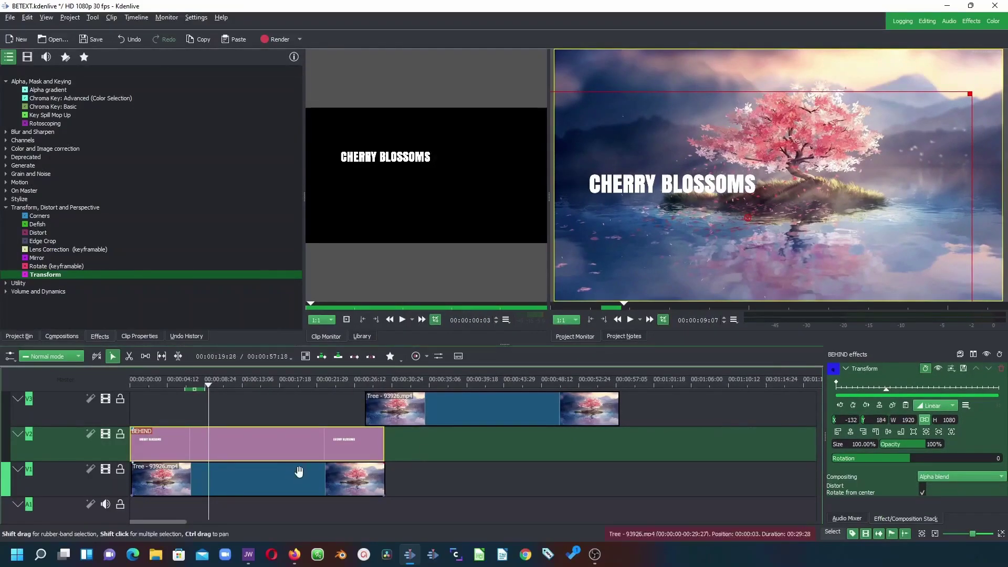
Move the V3 tree clip back to the timeline start and apply the Rotoscoping (Mask) effect to it.
drag(480, 409, 204, 417)
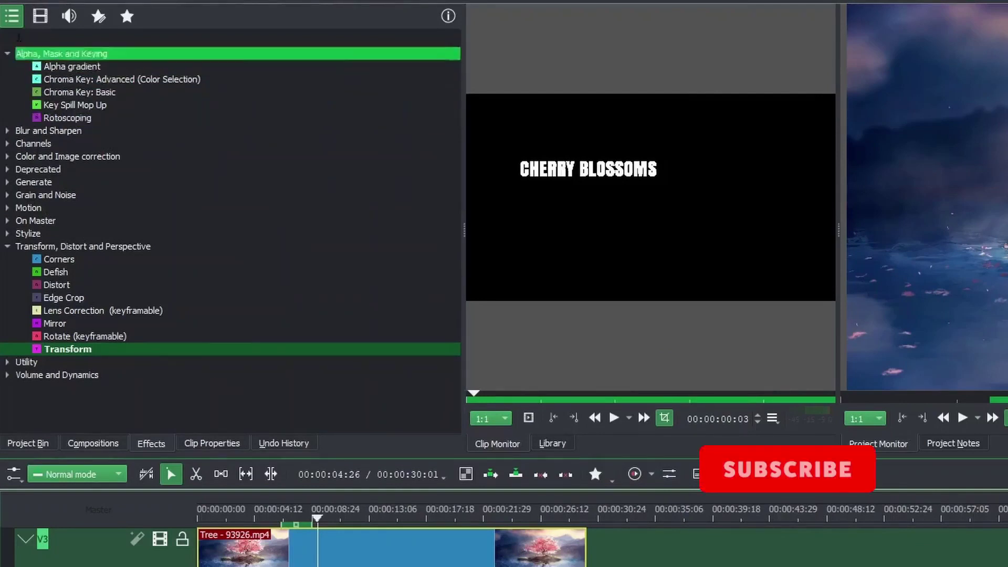
click(44, 21)
click(44, 20)
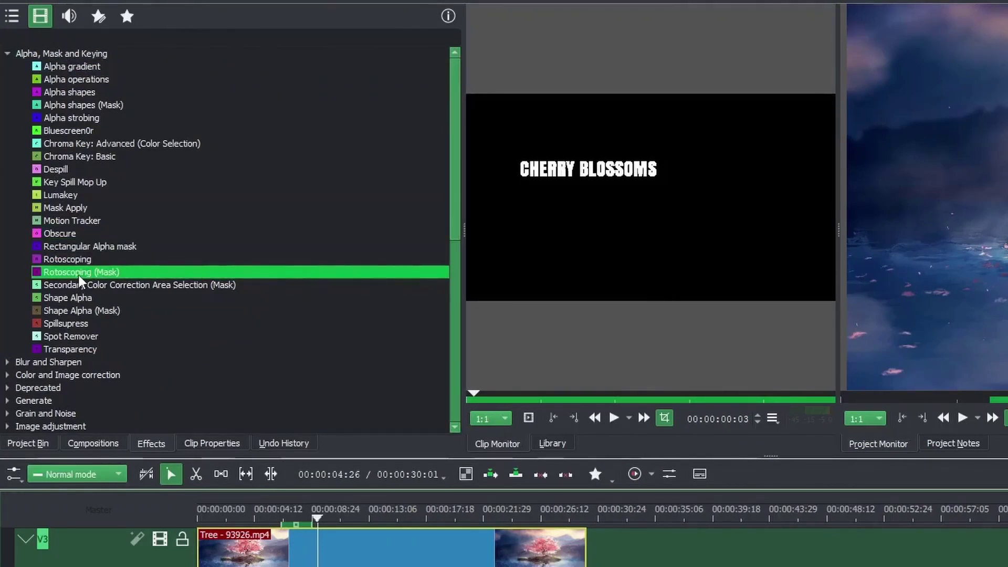
drag(67, 272, 349, 550)
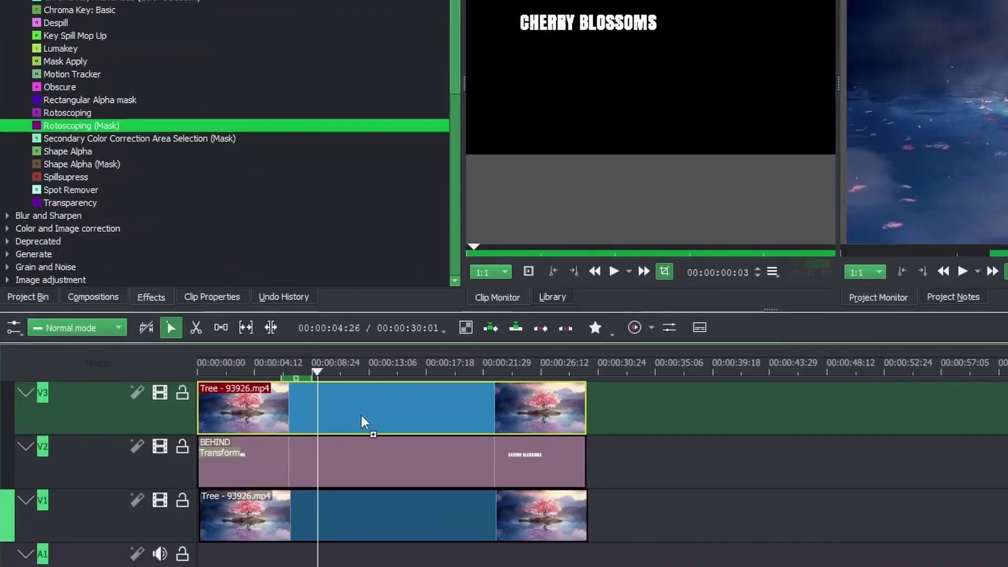
drag(362, 420, 365, 405)
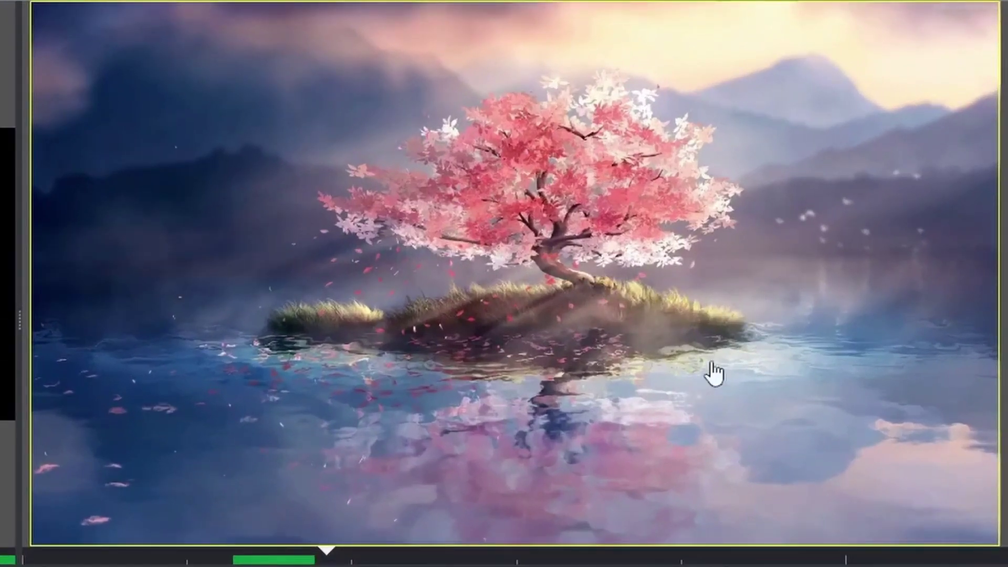
Draw a closed rotoscoping outline around the cherry tree, its trunk and the grassy island.
mouse_move(759, 334)
mouse_down()
mouse_move(484, 374)
mouse_move(247, 349)
mouse_move(261, 320)
mouse_move(355, 309)
mouse_move(382, 322)
mouse_move(432, 299)
mouse_move(565, 294)
mouse_move(544, 296)
mouse_move(560, 289)
mouse_move(541, 269)
mouse_move(529, 281)
mouse_move(362, 258)
mouse_move(314, 223)
mouse_move(317, 201)
mouse_move(373, 143)
mouse_move(544, 86)
mouse_move(731, 89)
mouse_move(776, 157)
mouse_move(762, 194)
mouse_move(680, 276)
mouse_up()
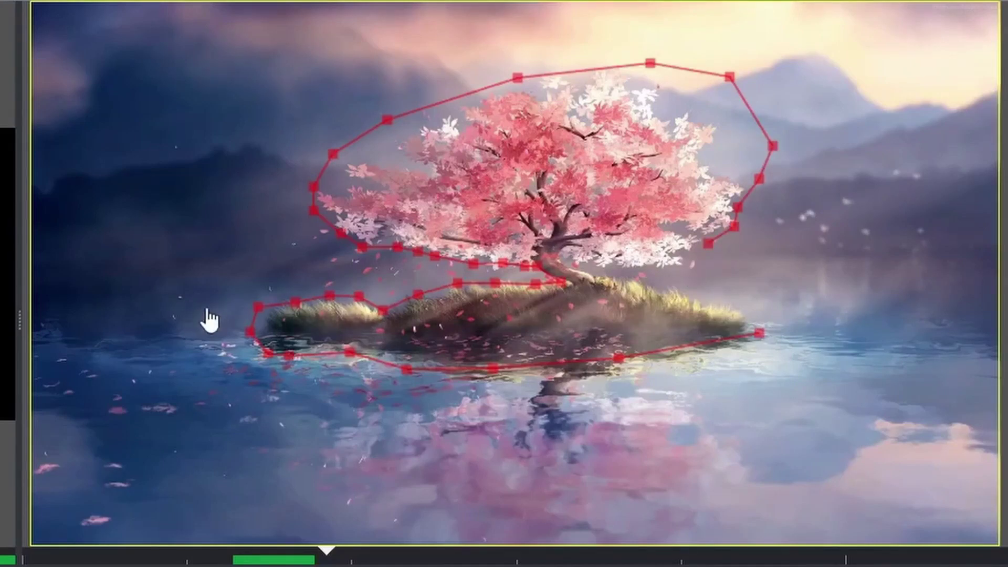
mouse_move(695, 274)
mouse_down()
mouse_move(636, 281)
mouse_move(564, 267)
mouse_move(759, 336)
mouse_up()
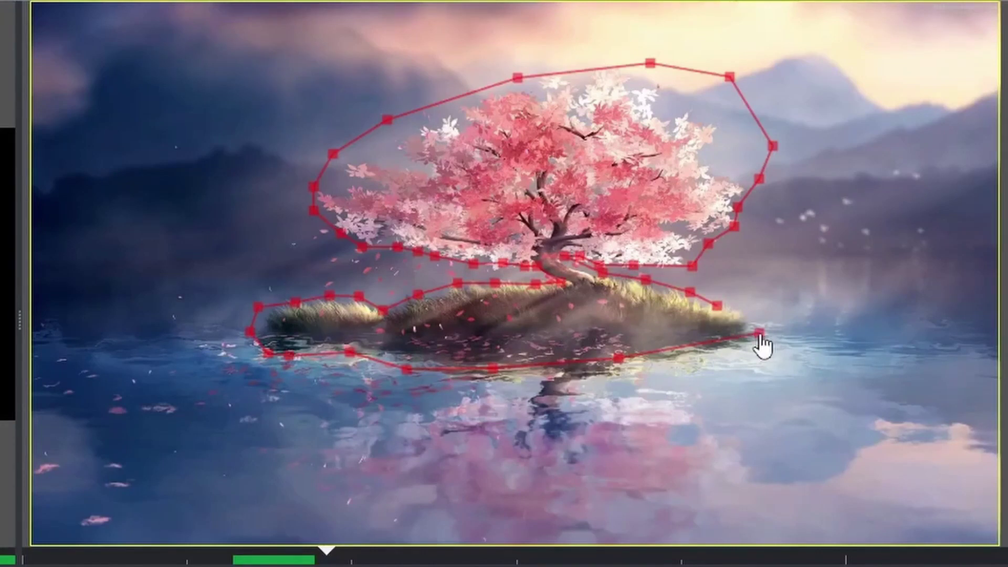
click(760, 336)
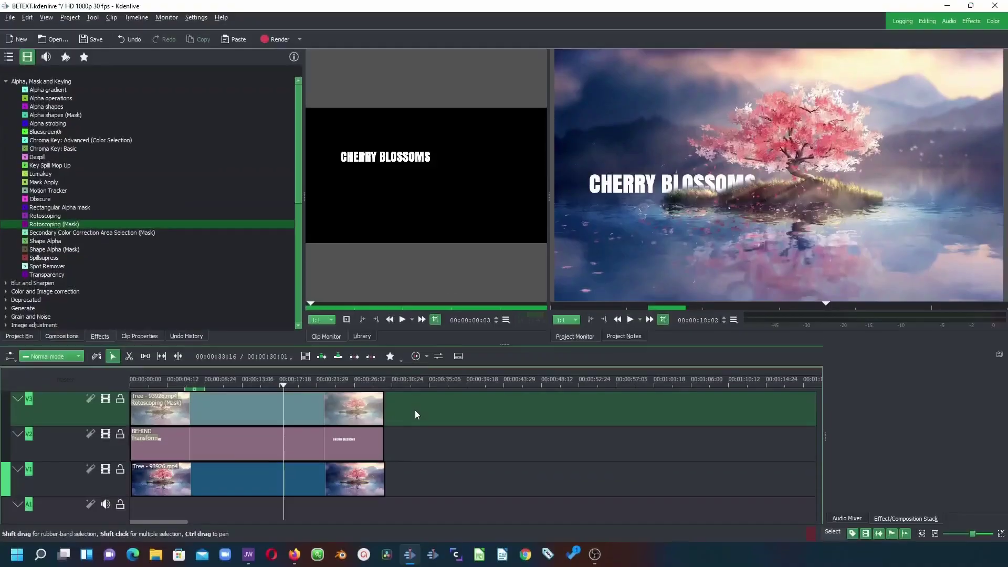
Delete all the clips of the cherry tree example from tracks V1, V2 and V3.
drag(414, 410, 267, 489)
key(Delete)
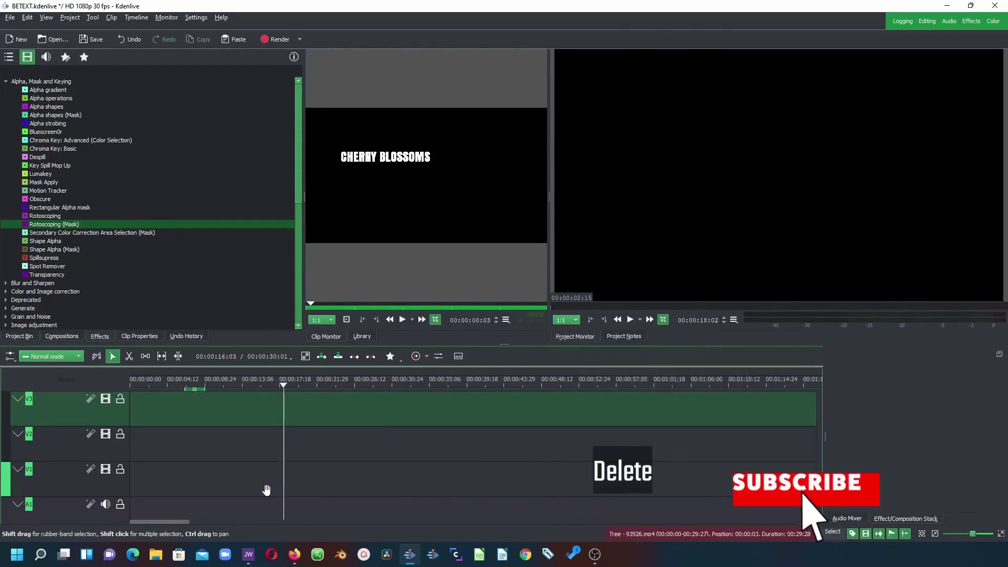
Place the production ID_4476816.mp4 clip at the start of V1 and delete its audio part from A1.
click(19, 337)
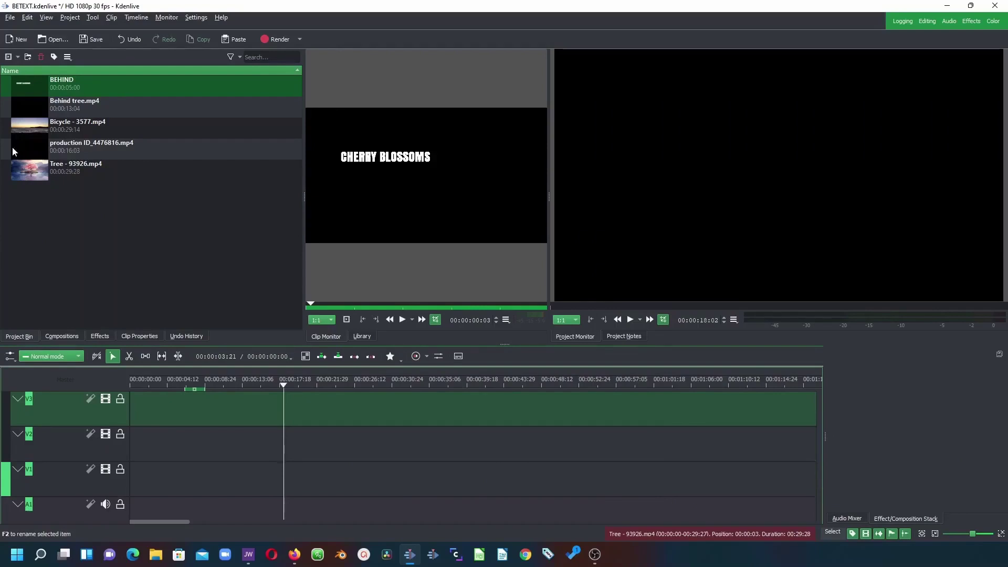
drag(21, 151, 191, 482)
right_click(183, 494)
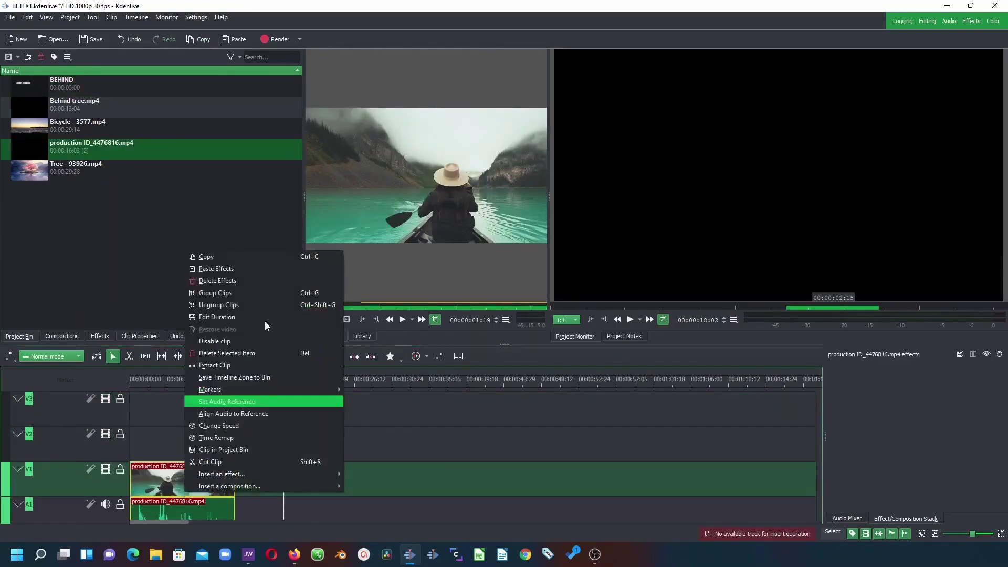
click(213, 481)
click(209, 509)
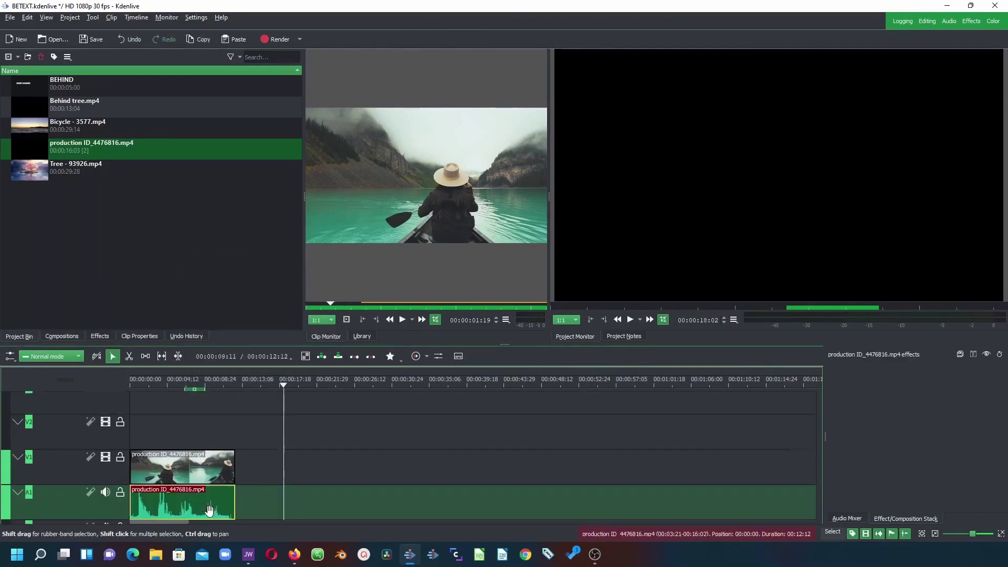
key(Delete)
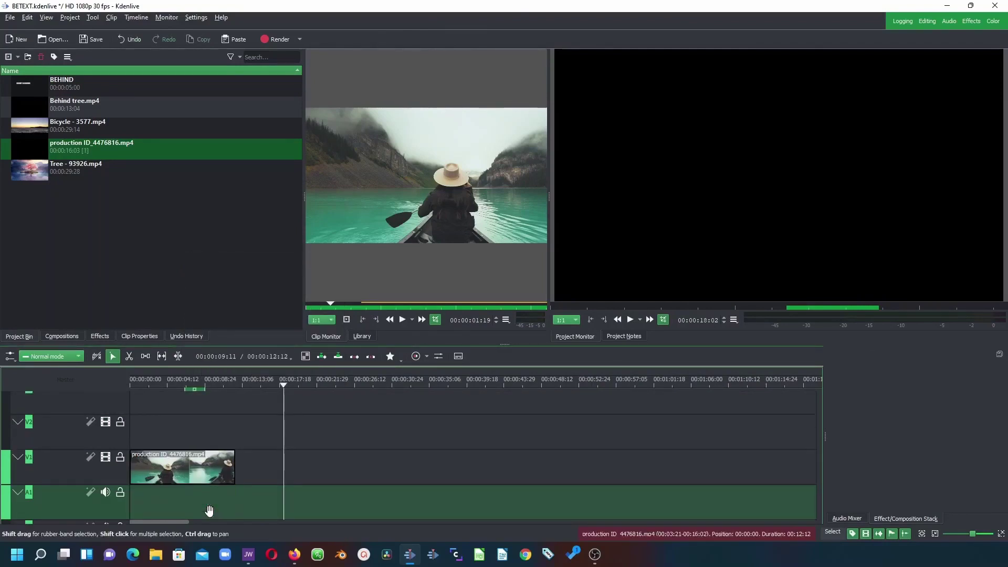
Duplicate the canoe clip onto V3 at the timeline start and place the BEHIND title on V2 for the same length.
click(209, 473)
right_click(212, 470)
click(189, 473)
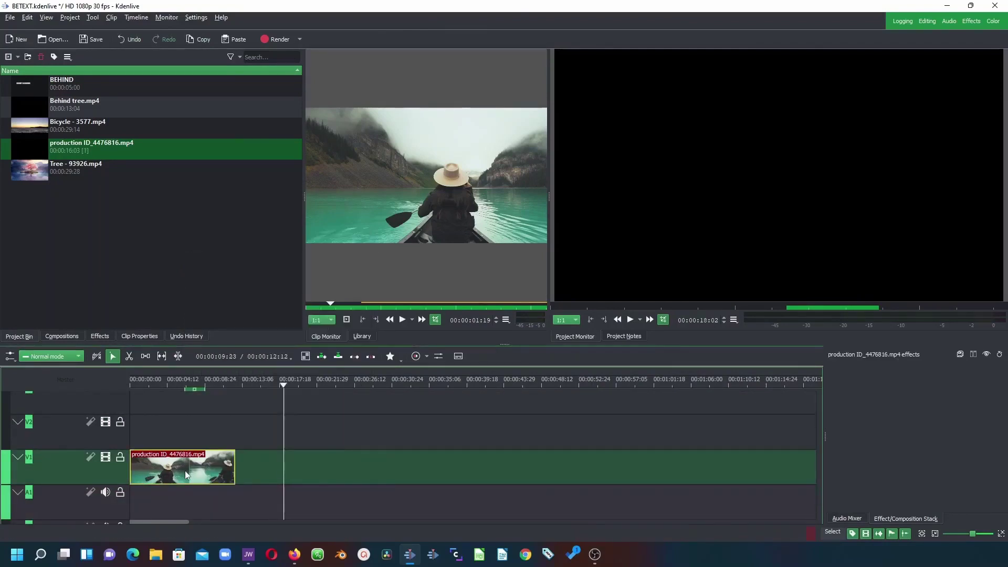
right_click(186, 474)
right_click(197, 429)
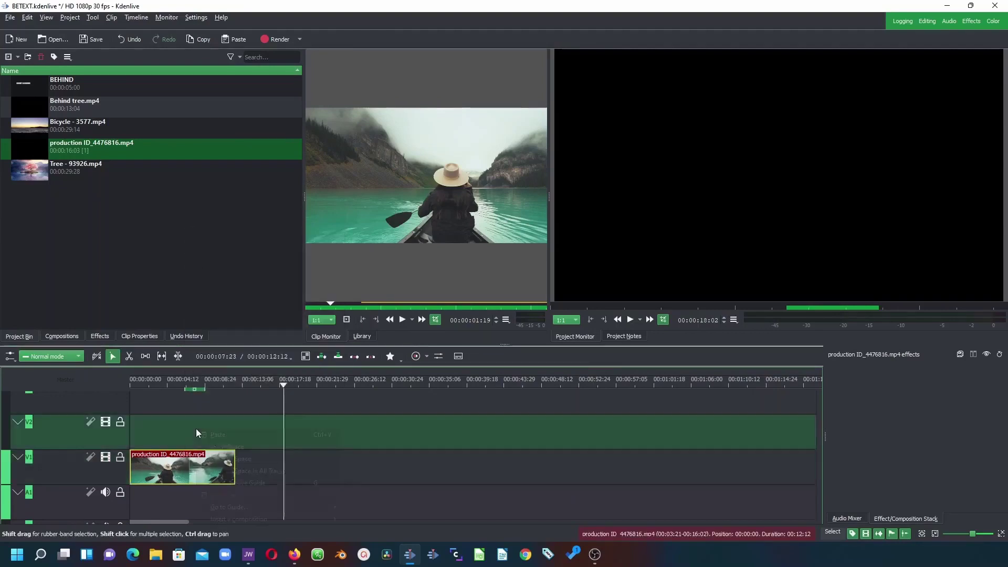
click(211, 432)
drag(229, 441, 144, 408)
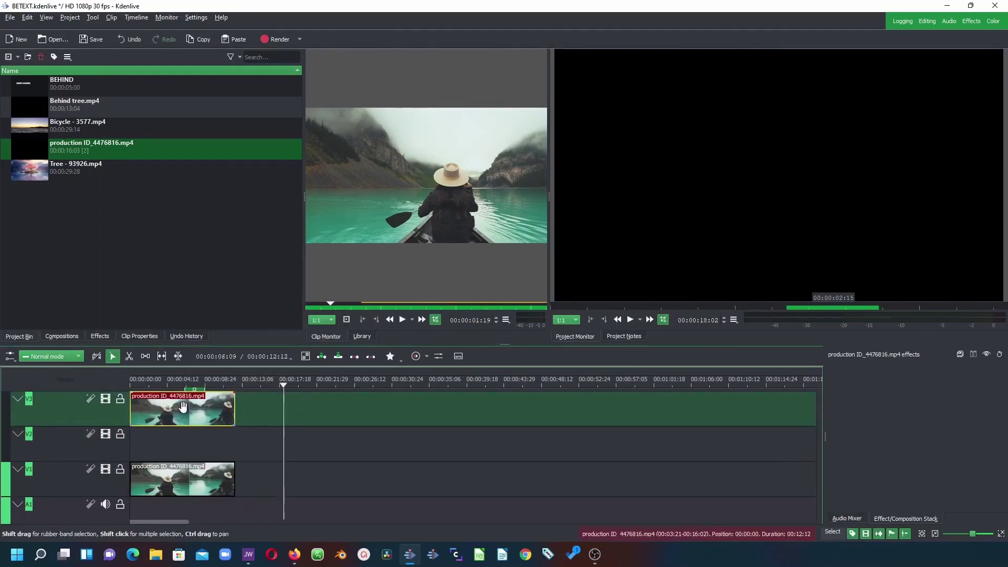
mouse_move(63, 84)
mouse_down()
mouse_move(105, 169)
mouse_move(154, 430)
mouse_move(235, 446)
mouse_up()
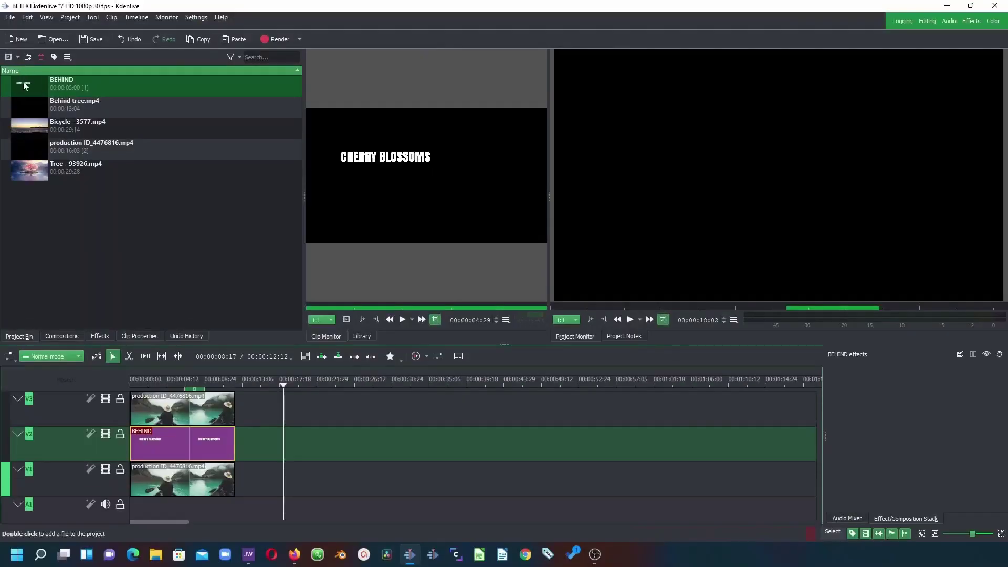
Replace the wording of the BEHIND title clip with TEXT BEHIND.
double_click(24, 84)
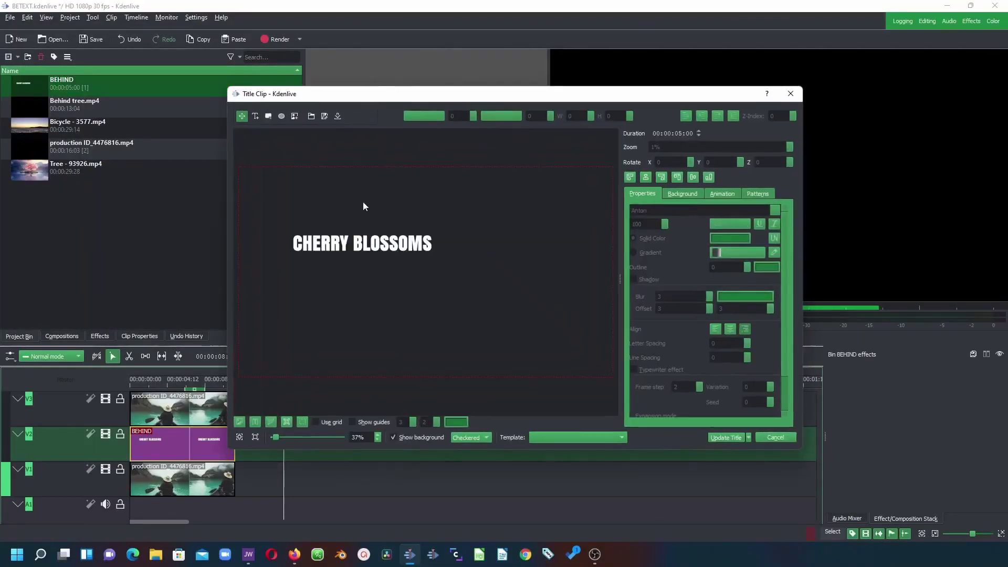
double_click(330, 243)
drag(295, 244, 448, 245)
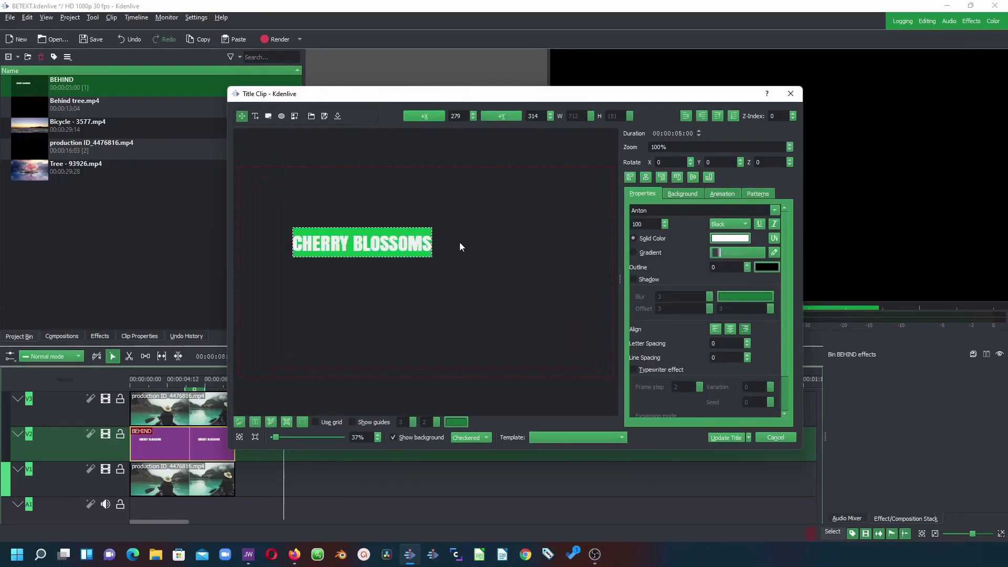
key(BackSpace)
text(TEXT BEHIND)
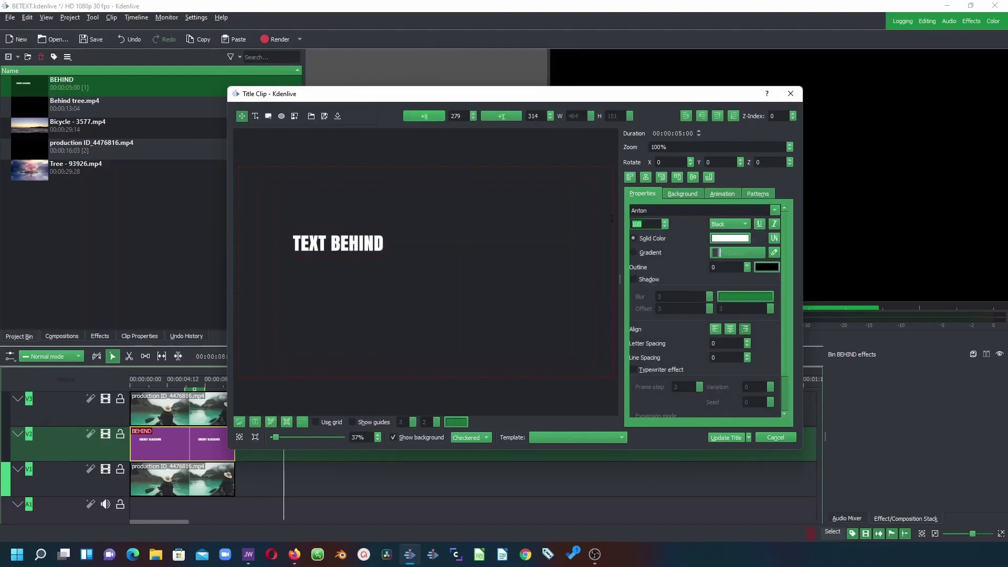
Set the title's font size to 300, centre it horizontally and update the title clip.
text(300)
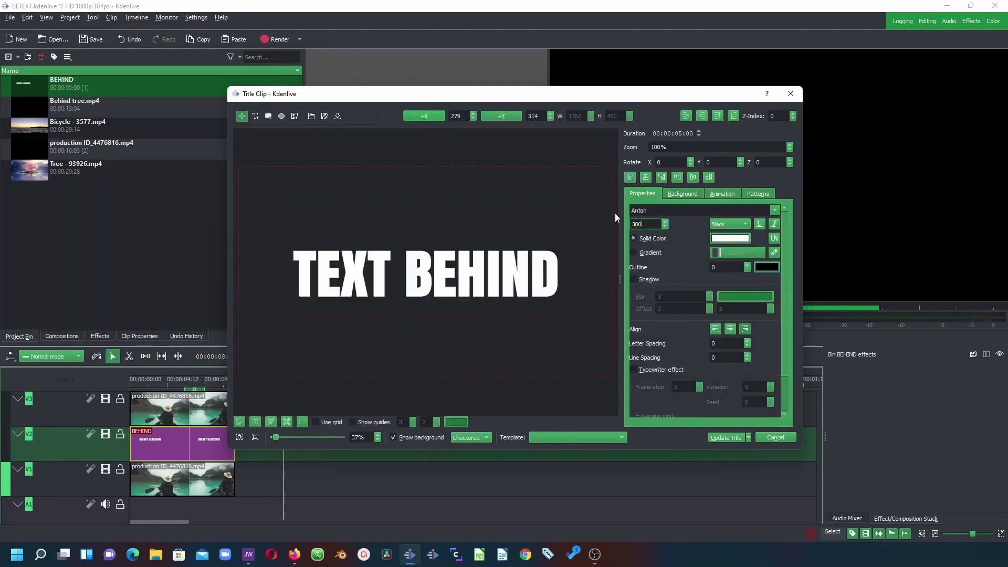
click(646, 177)
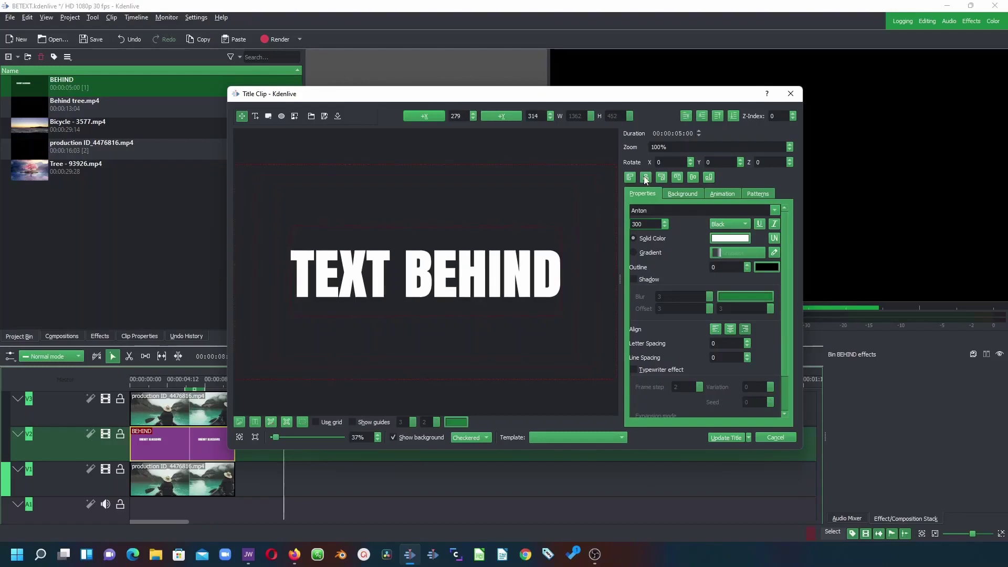
click(726, 437)
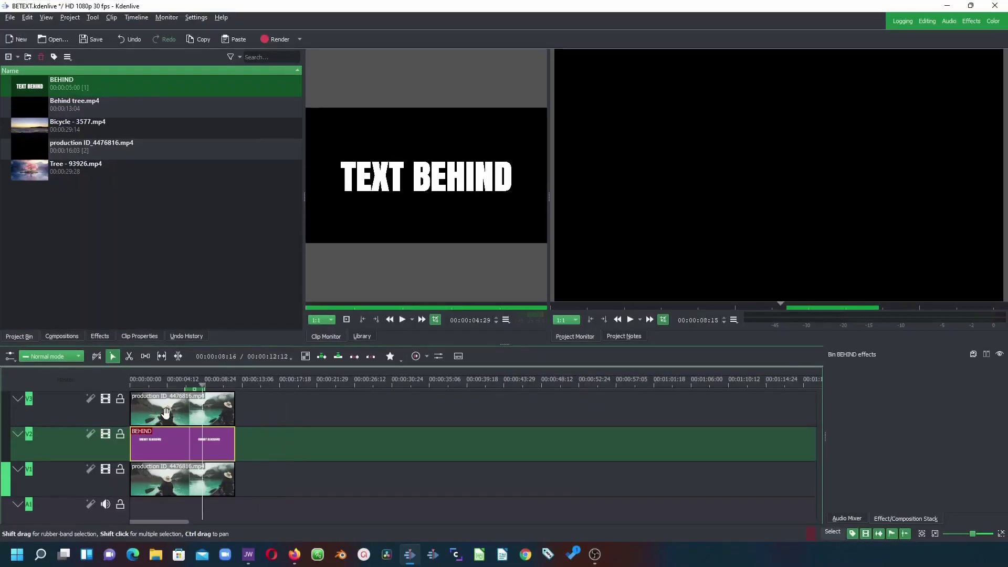
Move the V3 canoe clip clear of the title and view the title over the V1 footage.
click(165, 441)
drag(225, 417, 400, 416)
click(191, 451)
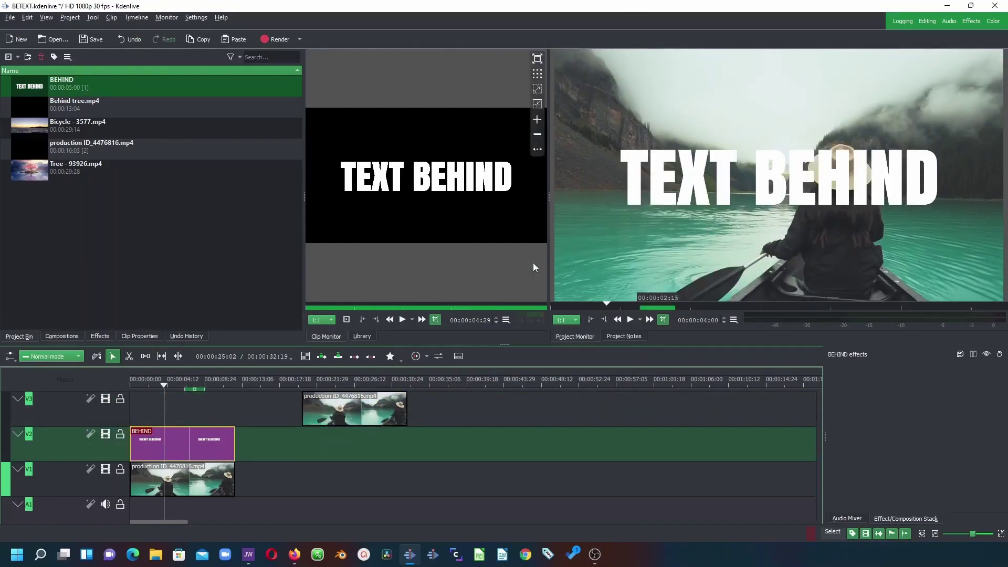
Locate the Transform effect in the Transform, Distort and Perspective category for repositioning or resizing the title.
click(100, 336)
scroll(36, 310, down, 3)
scroll(36, 311, down, 4)
click(45, 249)
drag(45, 250, 639, 187)
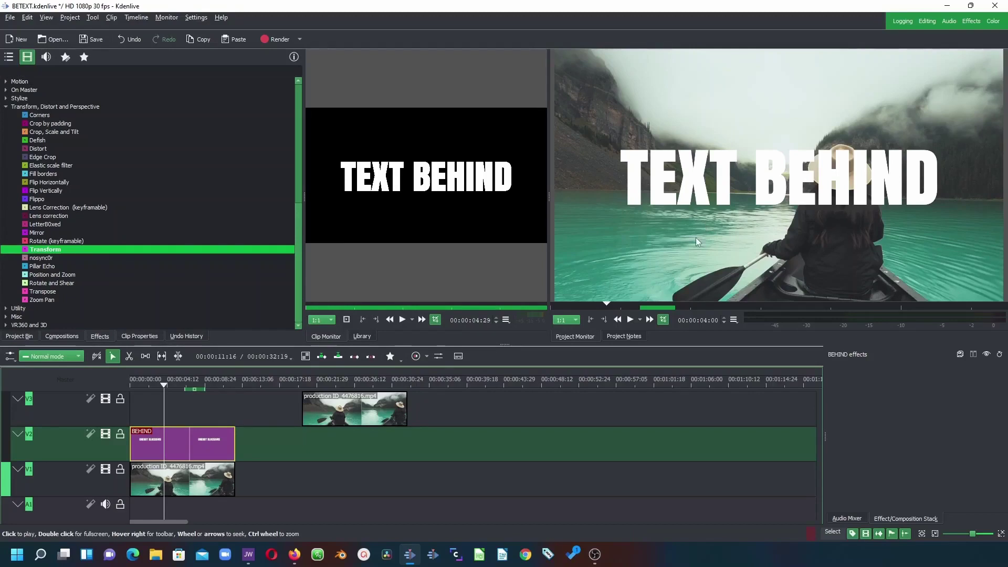
Return the V3 canoe clip to the timeline start and apply the Rotoscoping effect to it.
drag(350, 399, 195, 409)
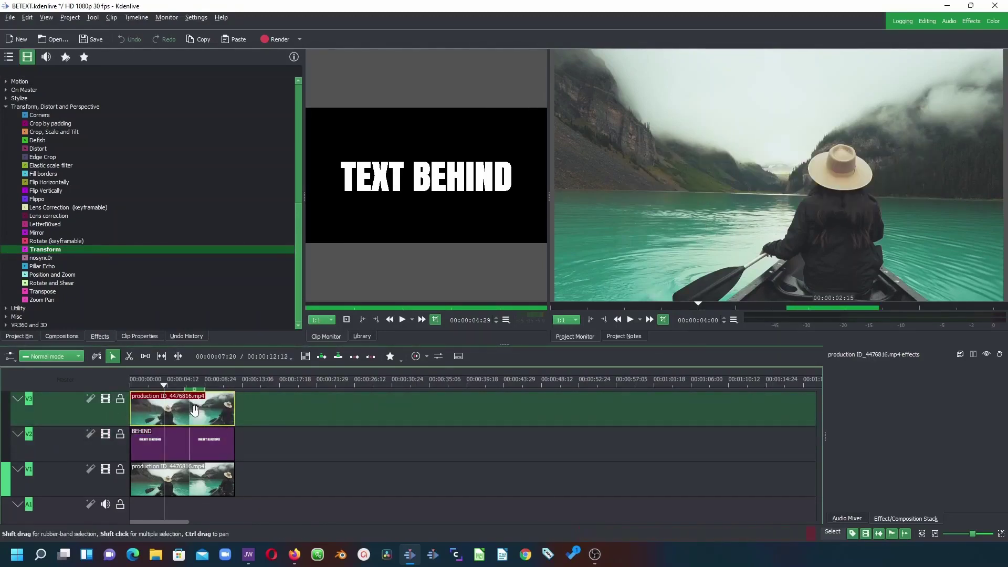
scroll(12, 89, up, 10)
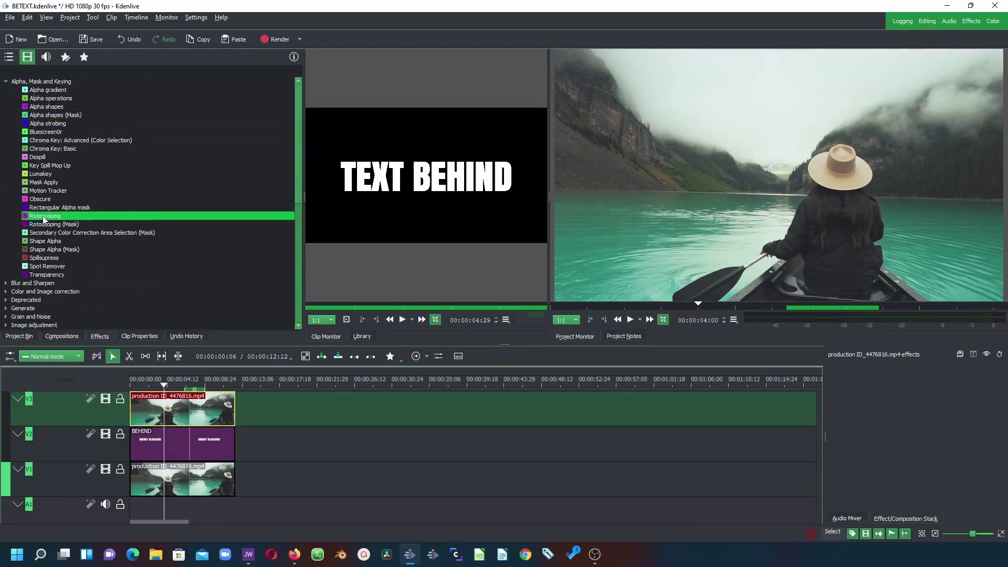
mouse_move(46, 220)
mouse_down()
mouse_move(177, 429)
mouse_move(197, 405)
mouse_up()
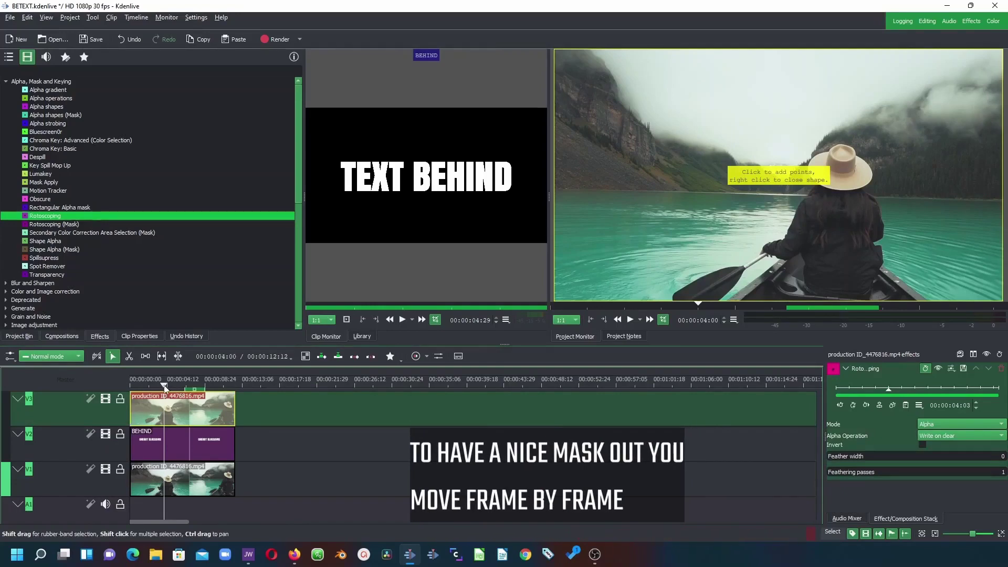
Scrub and play through the canoe clip to examine how the woman moves in the frame.
click(235, 386)
drag(235, 386, 143, 387)
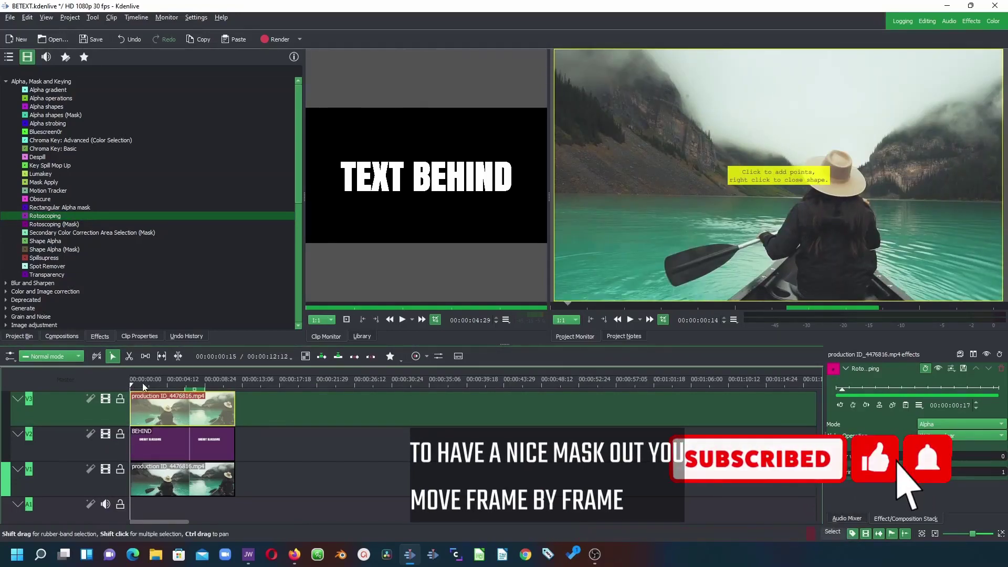
click(164, 387)
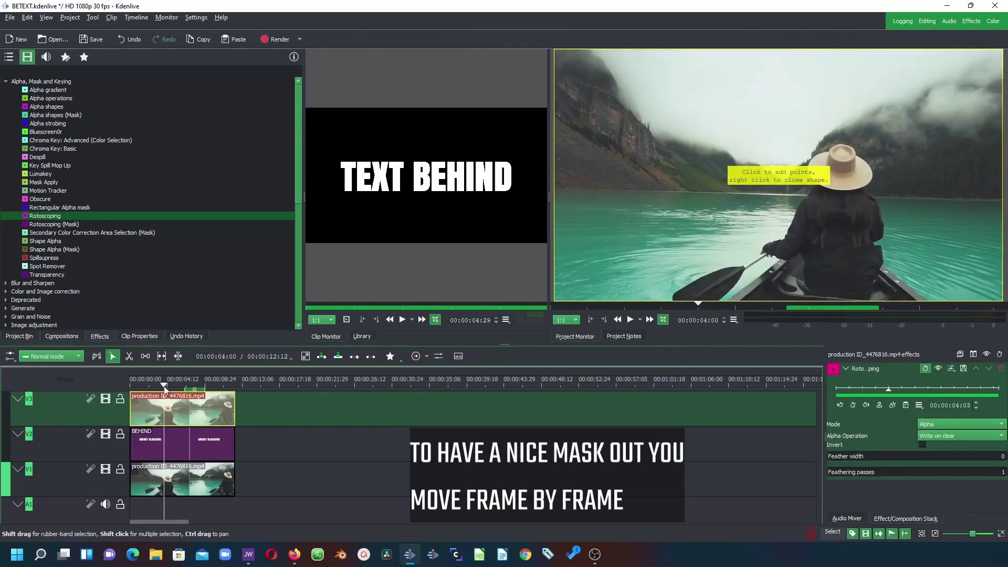
drag(171, 391, 112, 407)
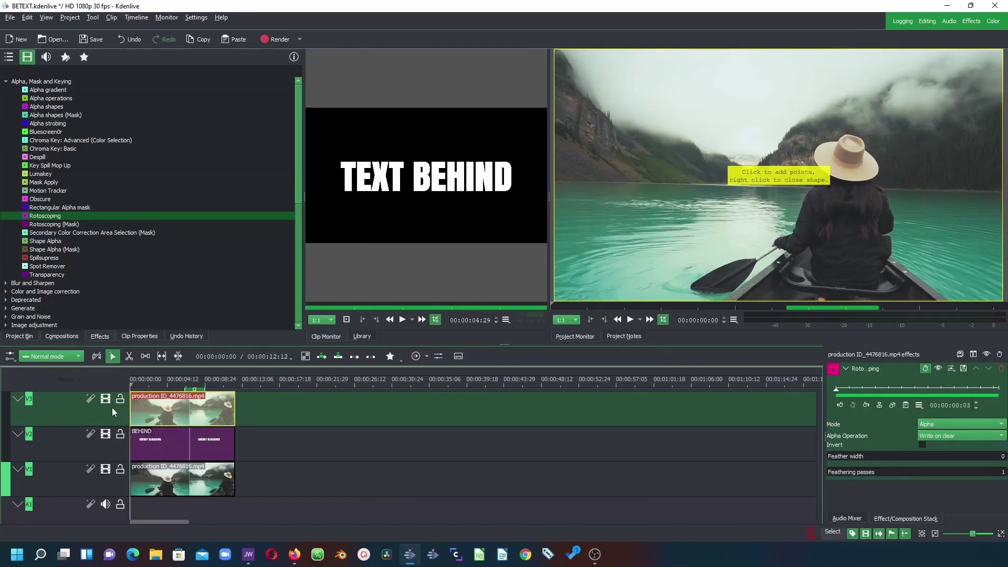
key(space)
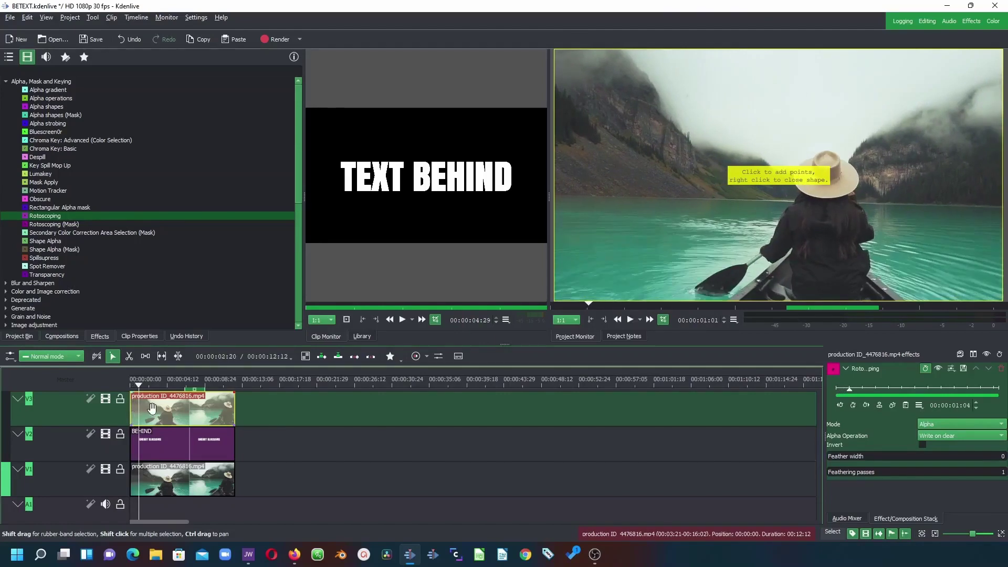
drag(132, 392, 126, 395)
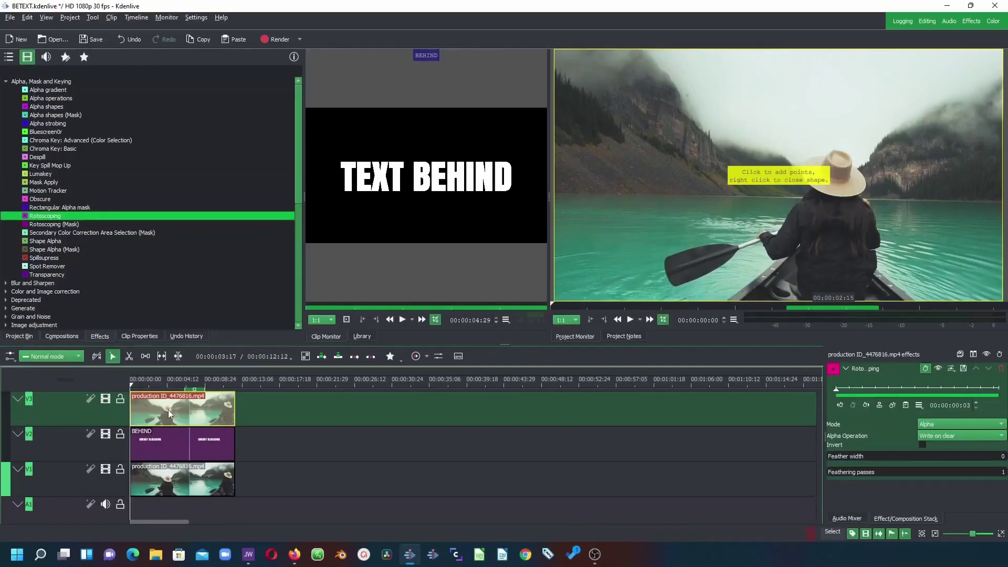
Draw a closed rotoscoping outline around the woman's hat, upper body and paddling arm at 00:00:04:15, working in full screen.
click(167, 411)
click(175, 414)
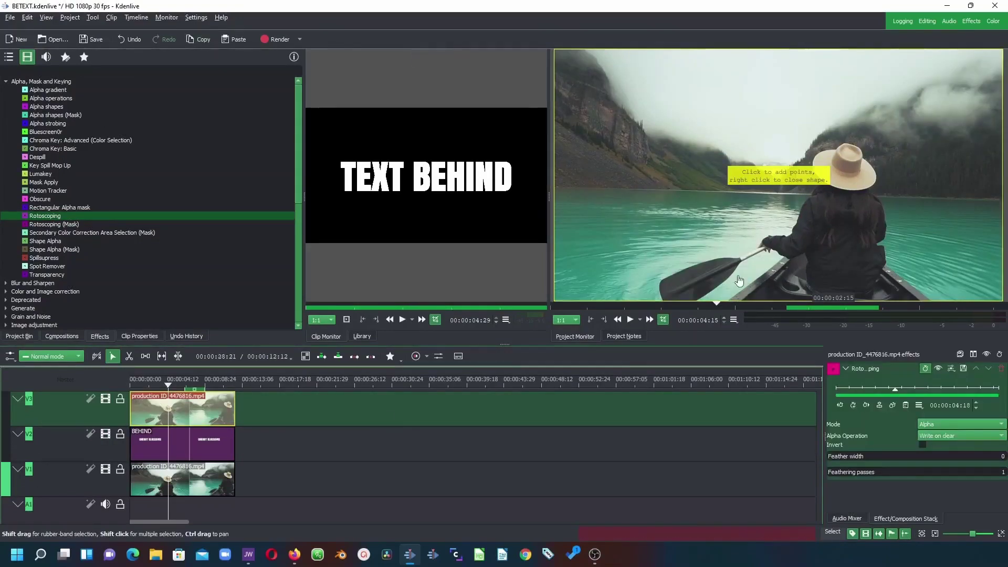
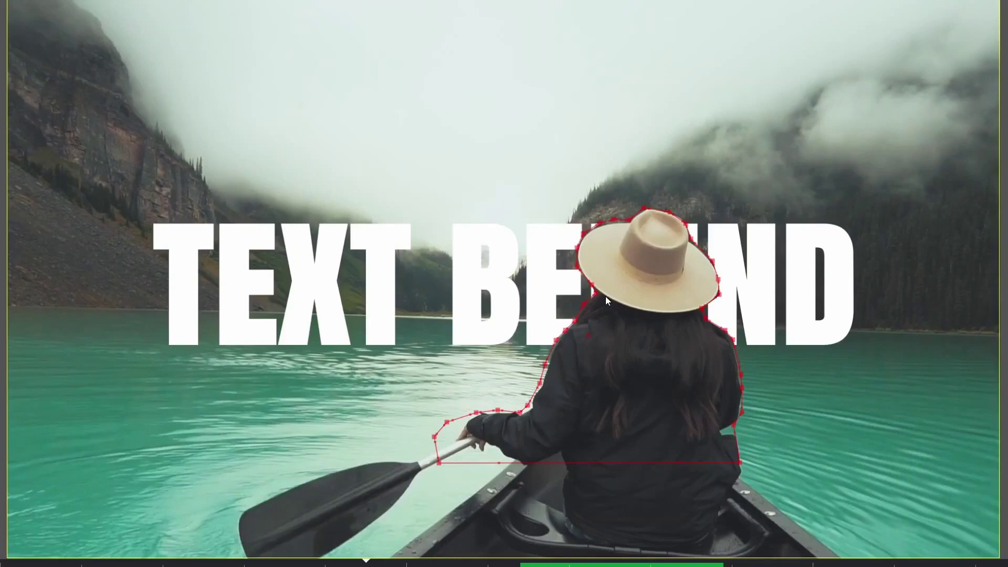
key(Escape)
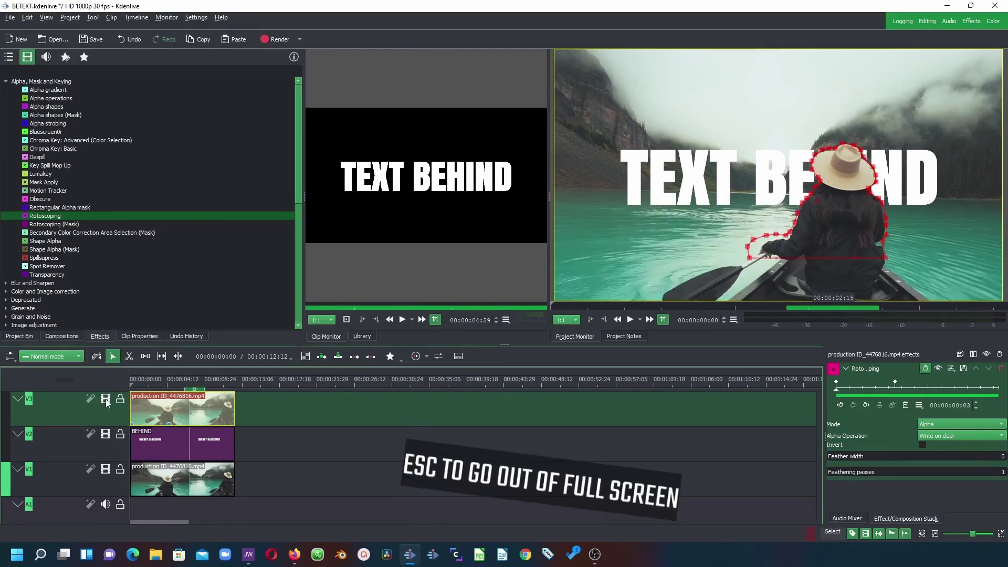
At the timeline start, shift the whole mask onto the woman and refine its points around the hat brim.
click(133, 389)
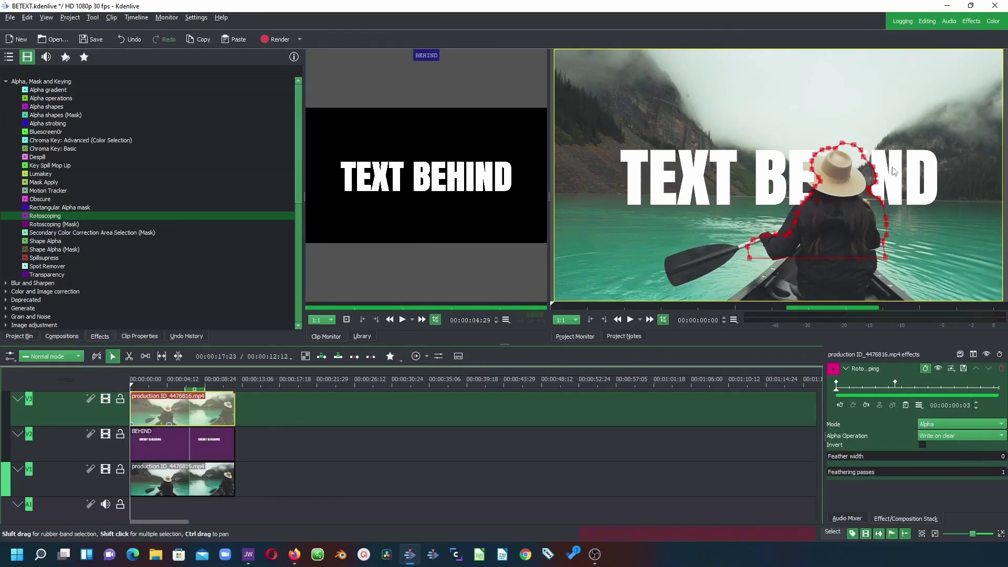
click(999, 126)
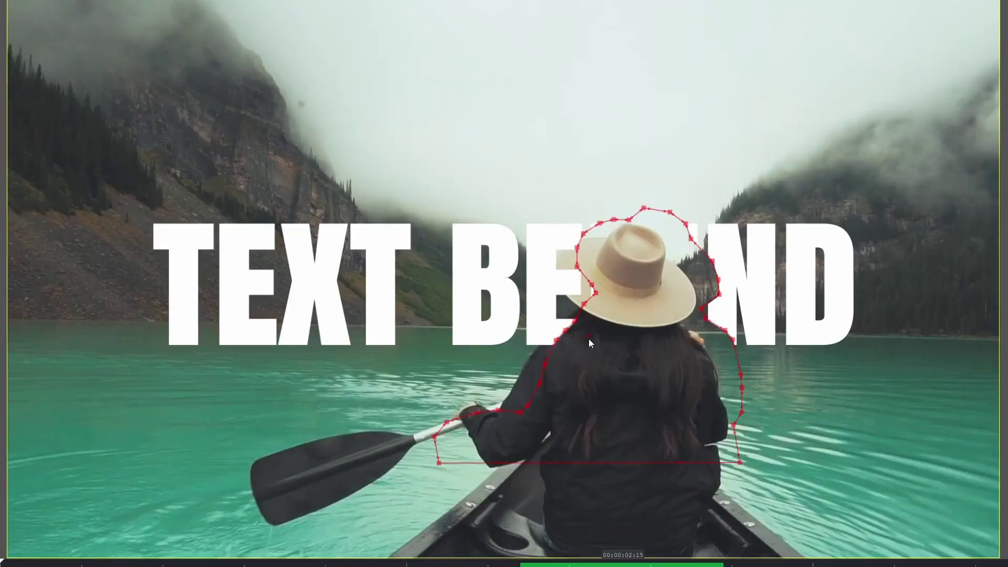
drag(583, 342, 567, 355)
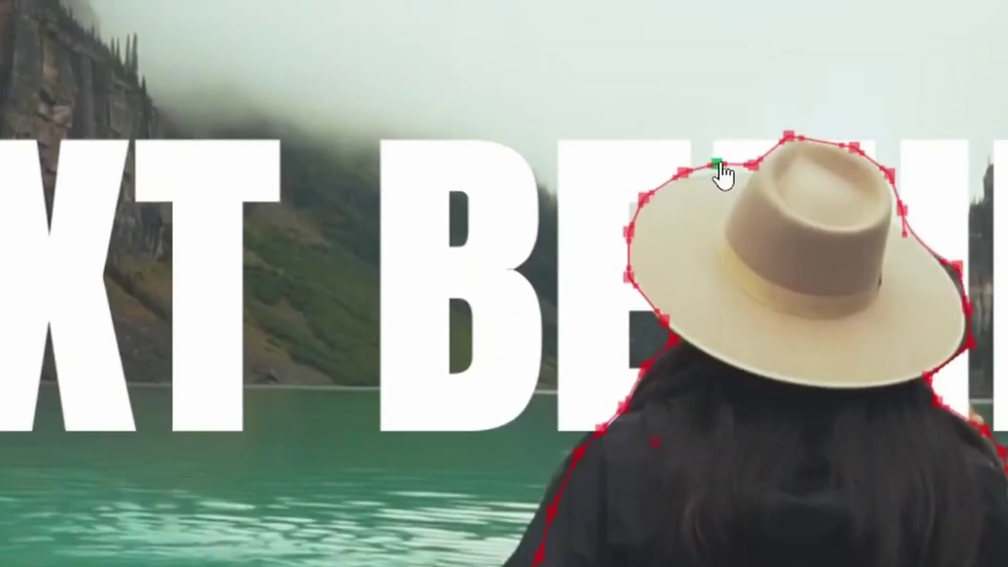
drag(720, 159, 723, 168)
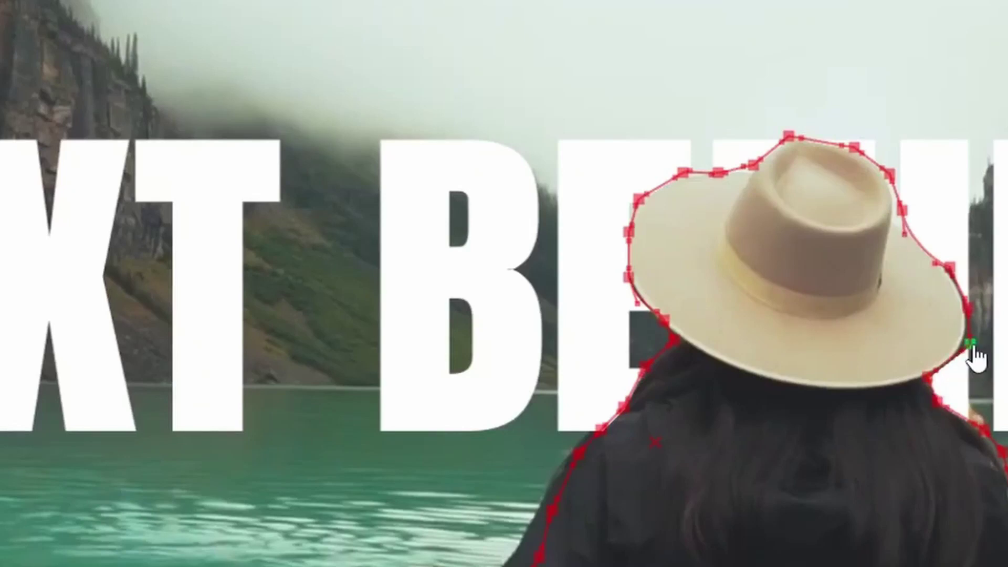
drag(971, 349, 965, 349)
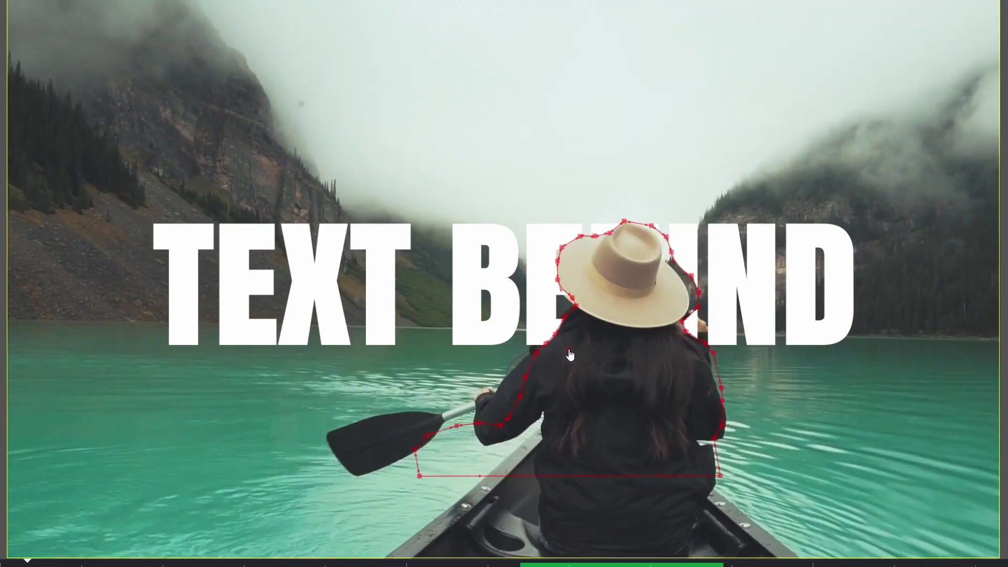
Advance through the opening part of the clip, shifting and refitting the mask to the woman at each successive position.
drag(570, 356, 561, 356)
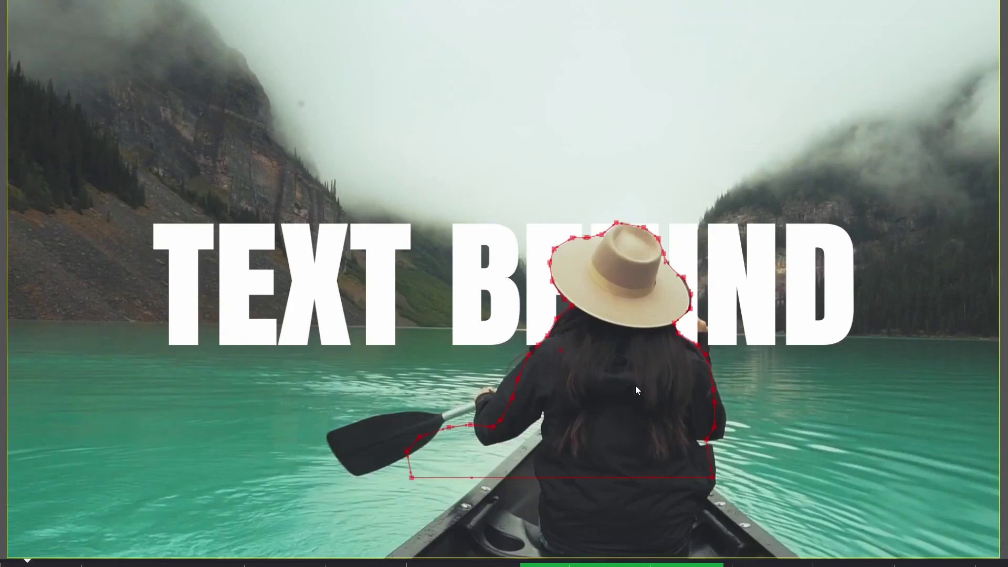
key(ctrl+t)
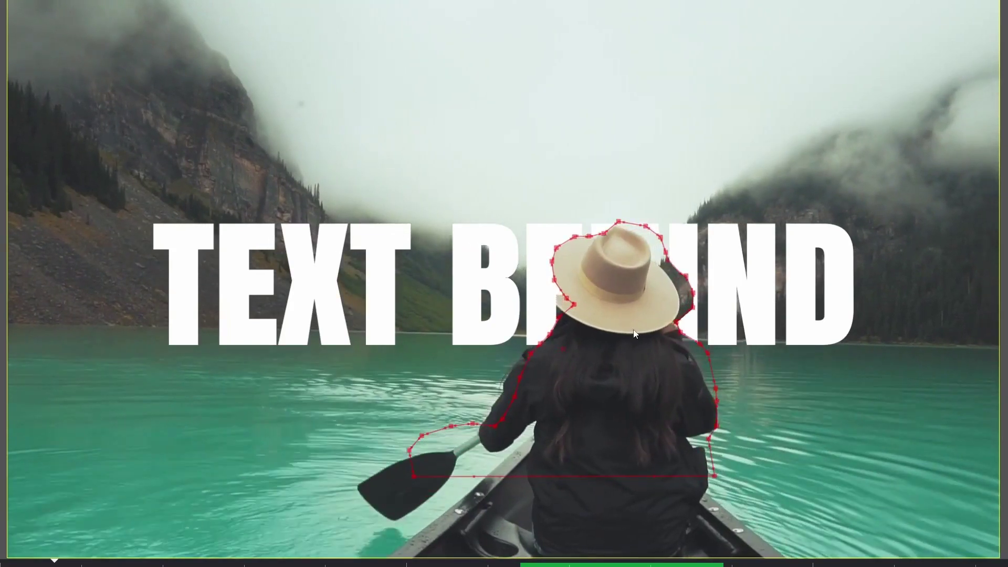
drag(564, 355, 552, 357)
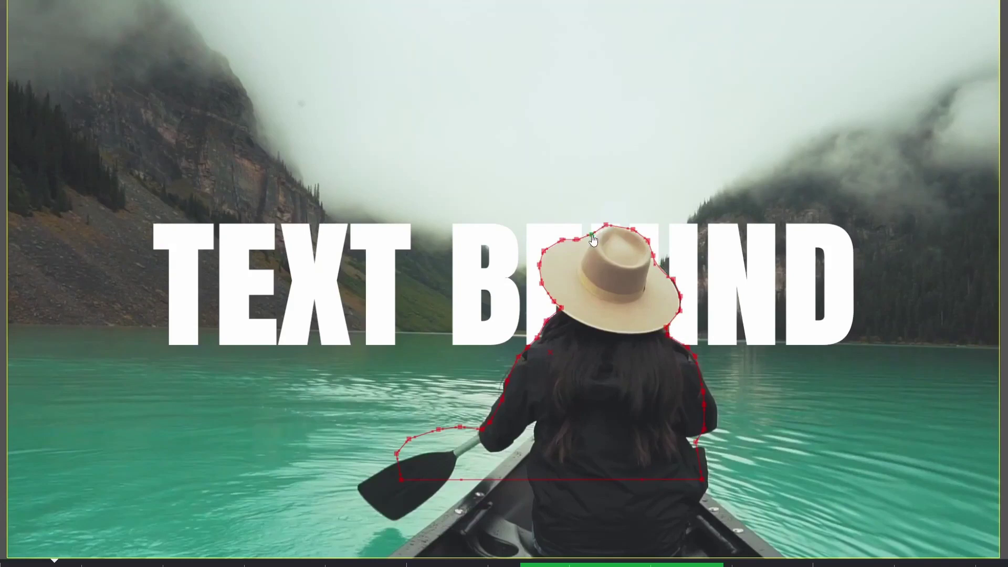
key(ctrl+t)
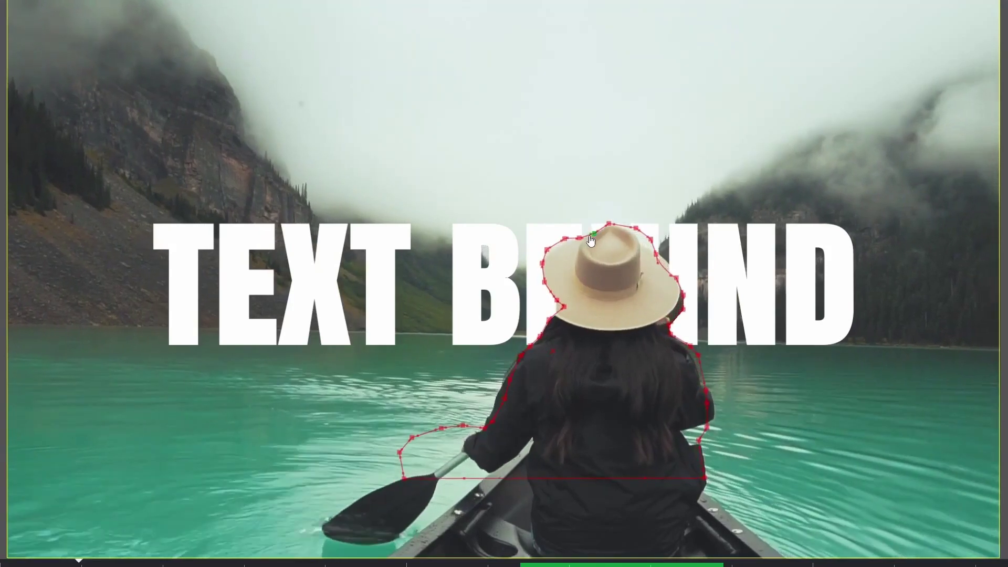
drag(553, 351, 546, 357)
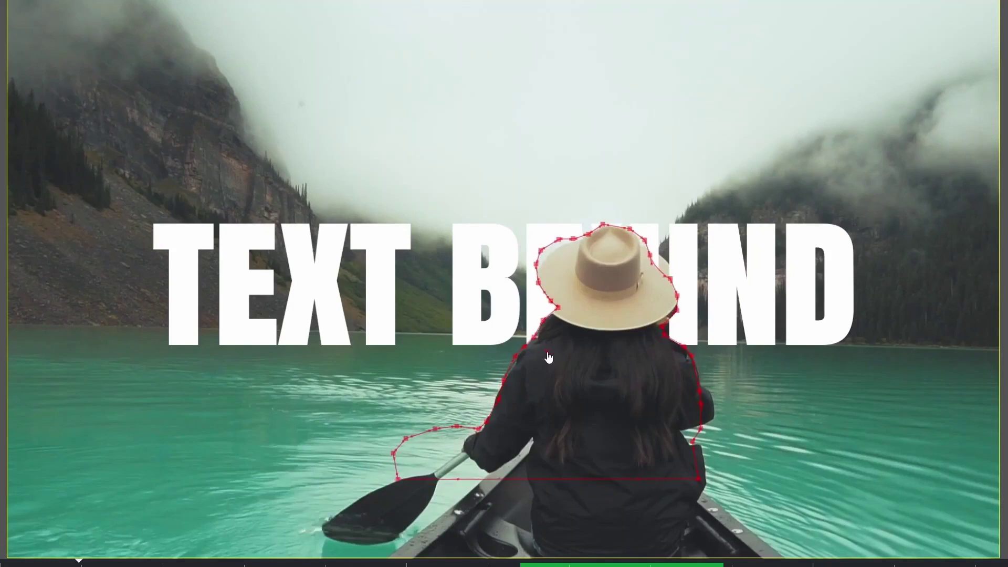